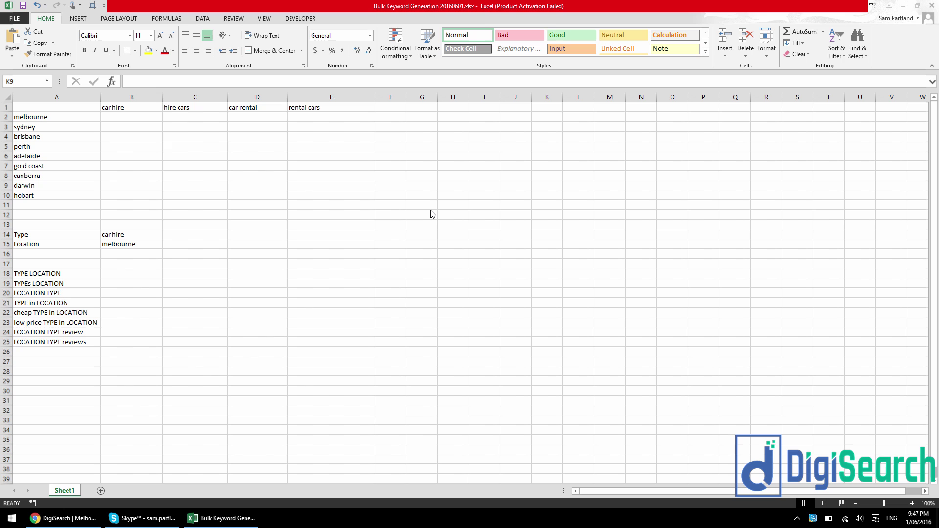
# Step: Look over the city names in column A and the keyword types in row 1
pyautogui.click(137, 116)
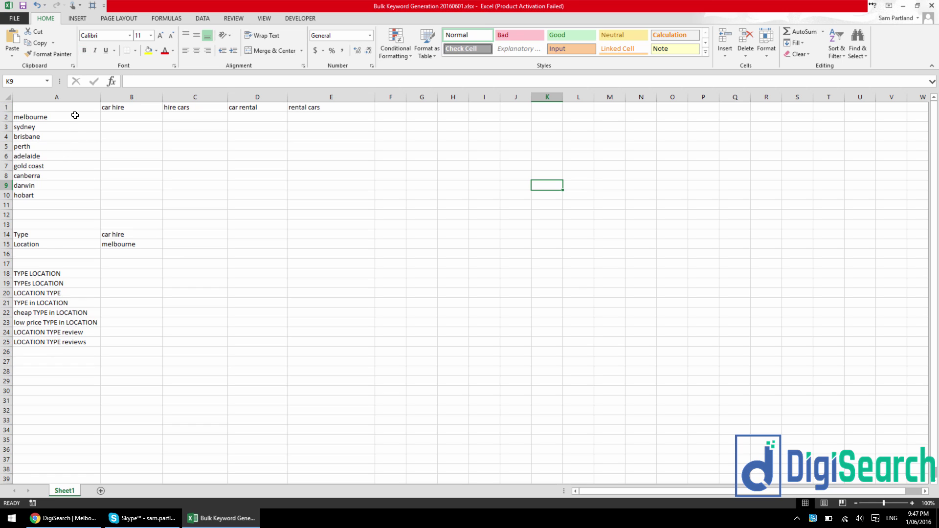
pyautogui.moveTo(75, 115); pyautogui.dragTo(64, 194)
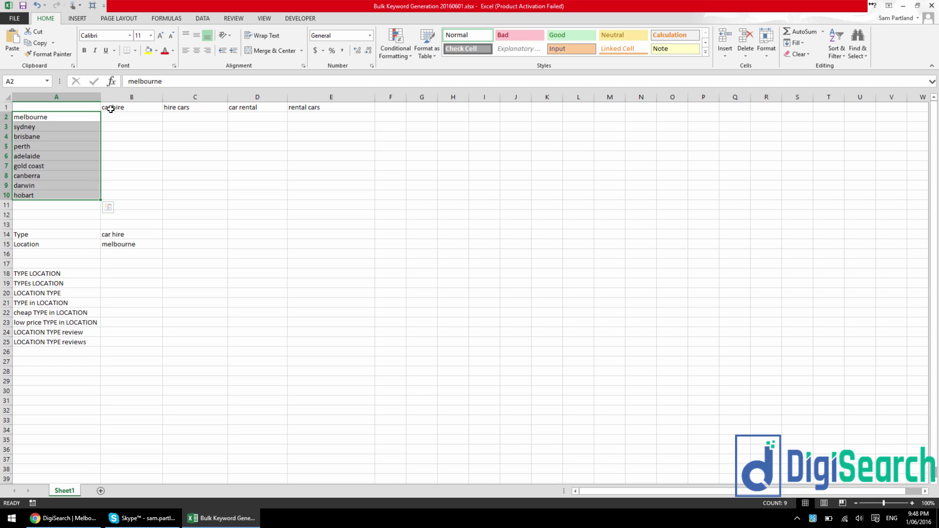
pyautogui.moveTo(121, 108); pyautogui.dragTo(321, 107)
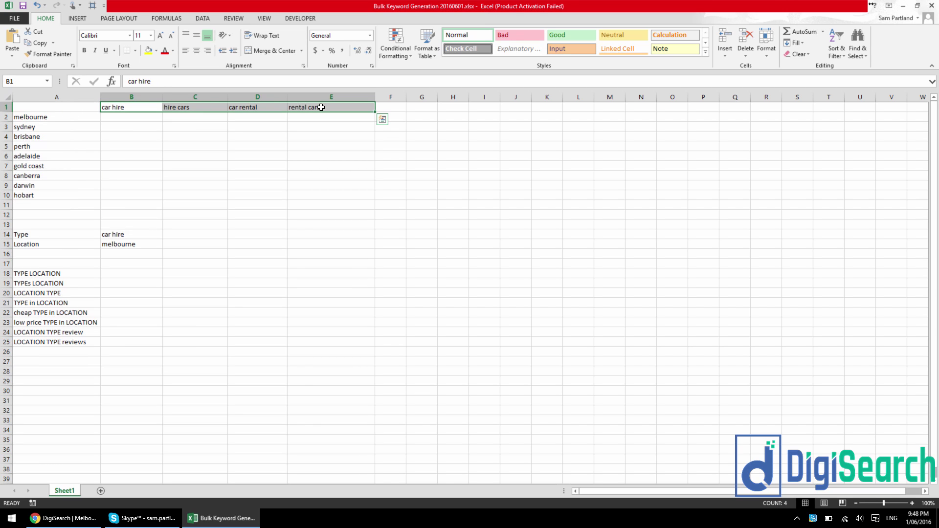
pyautogui.click(185, 134)
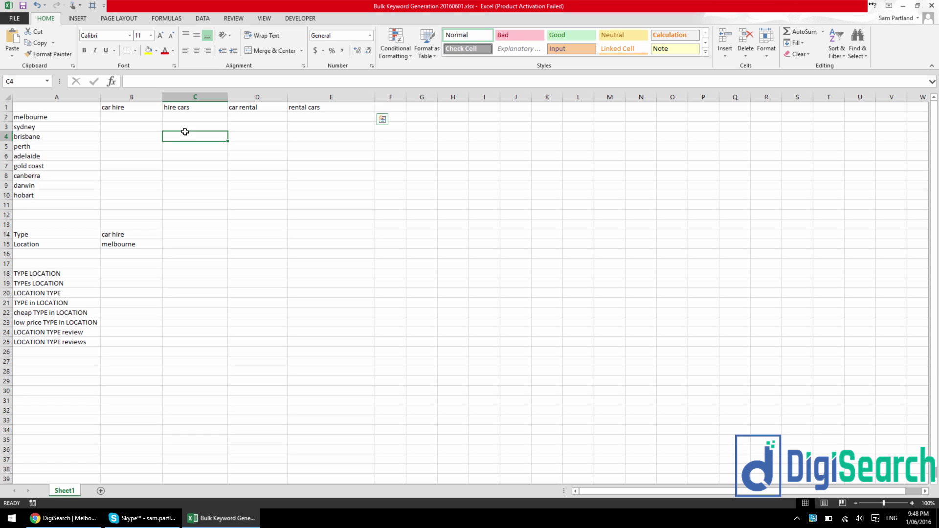
pyautogui.click(132, 109)
pyautogui.click(67, 117)
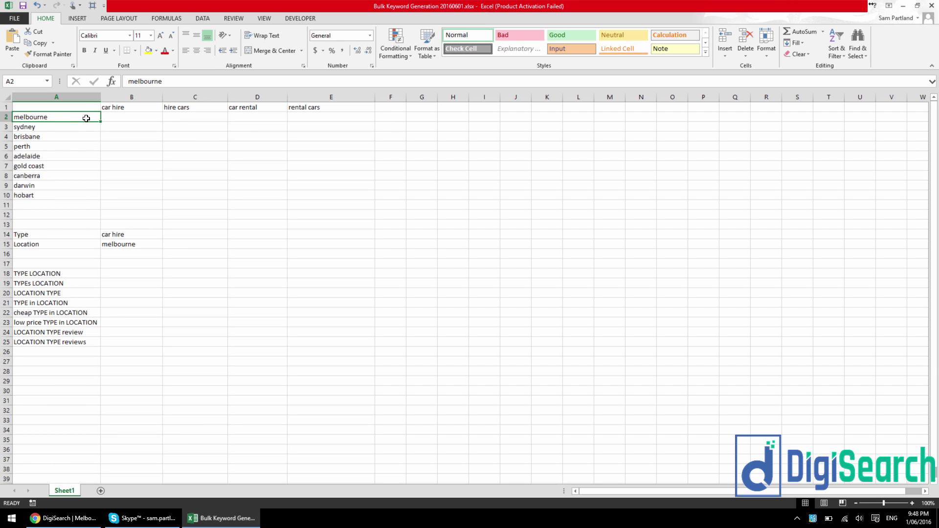
# Step: Enter =CONCATENATE(B$1,A2) in B2, which shows 'car hiremelbourne'
pyautogui.click(139, 118)
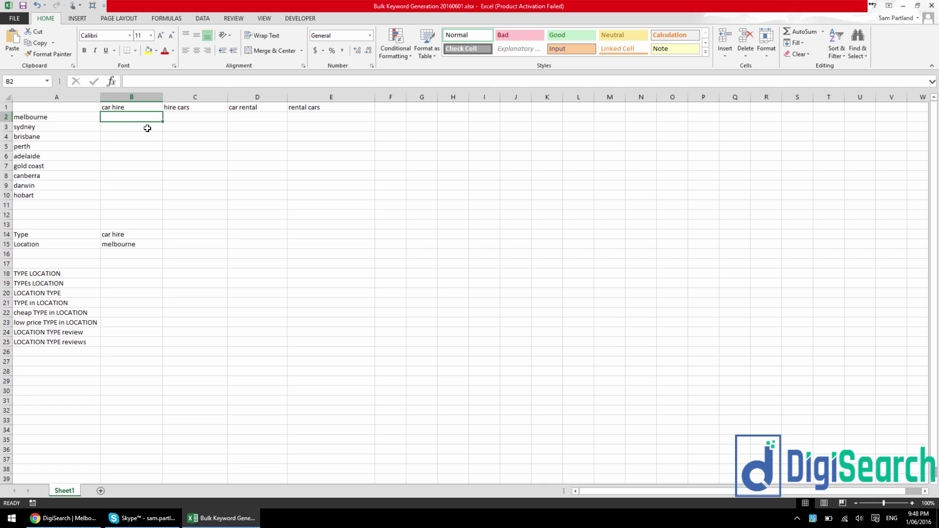
pyautogui.write('=ca')
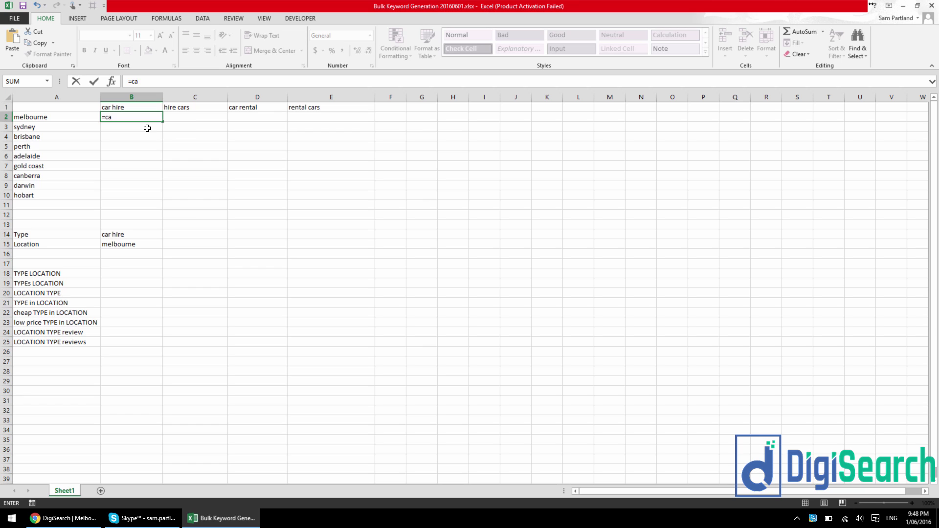
pyautogui.press('BackSpace')
pyautogui.write('on')
pyautogui.doubleClick(147, 128)
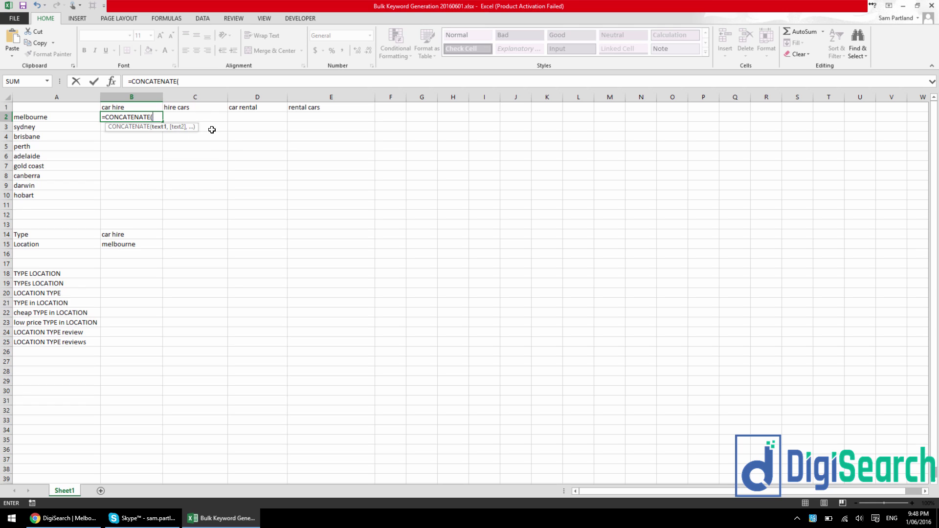
pyautogui.click(122, 107)
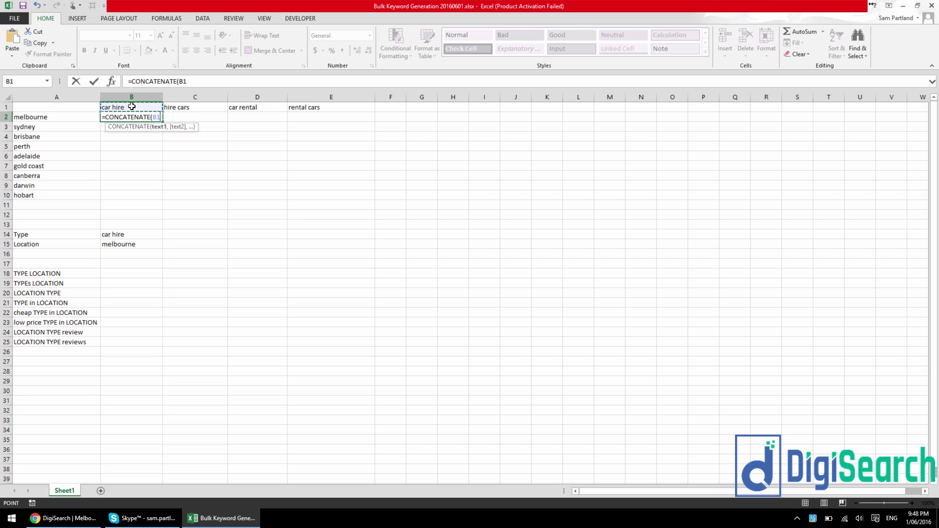
pyautogui.press('F4')
pyautogui.press('F4')
pyautogui.write(',')
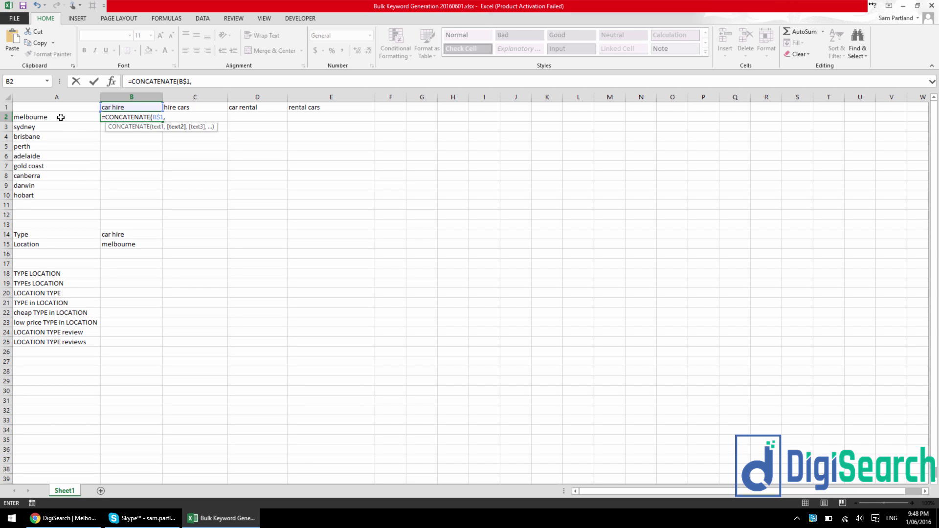
pyautogui.click(61, 117)
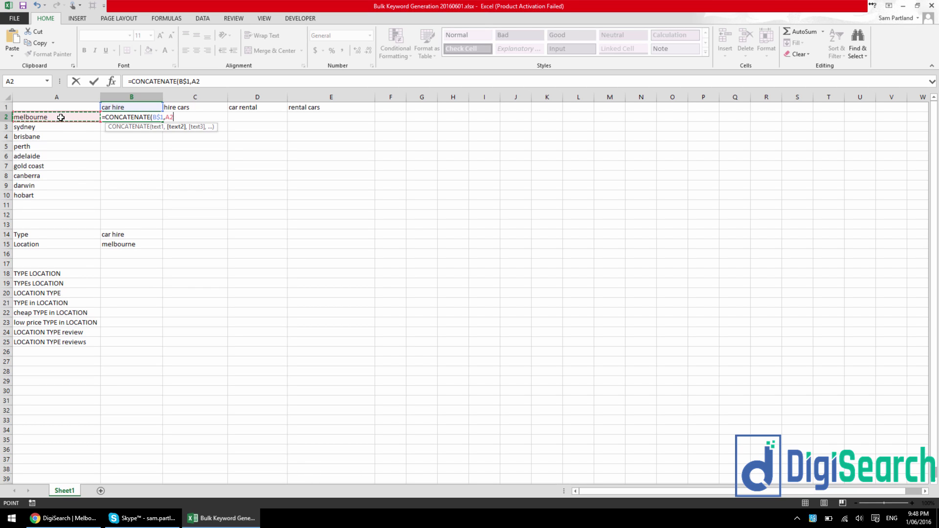
pyautogui.press('Return')
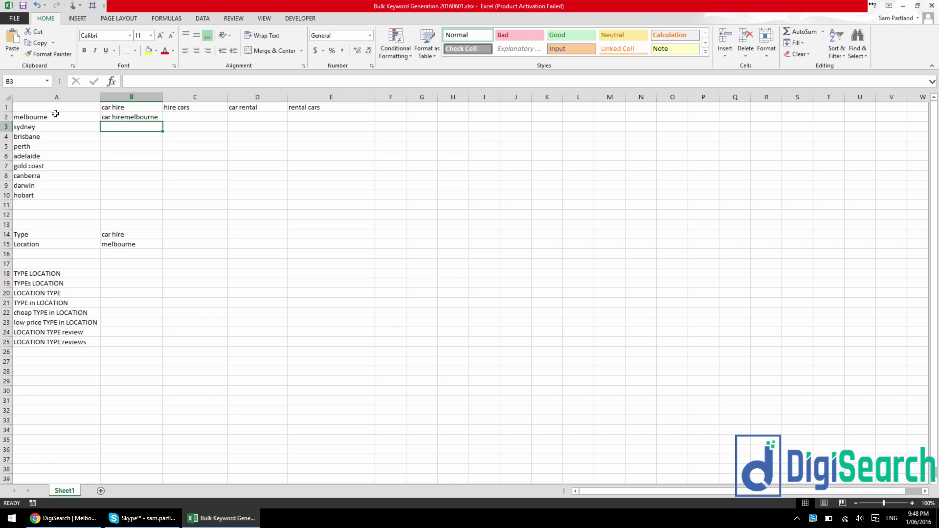
# Step: Add a " " argument between B$1 and A2 in B2's CONCATENATE so it reads 'car hire melbourne'
pyautogui.doubleClick(131, 107)
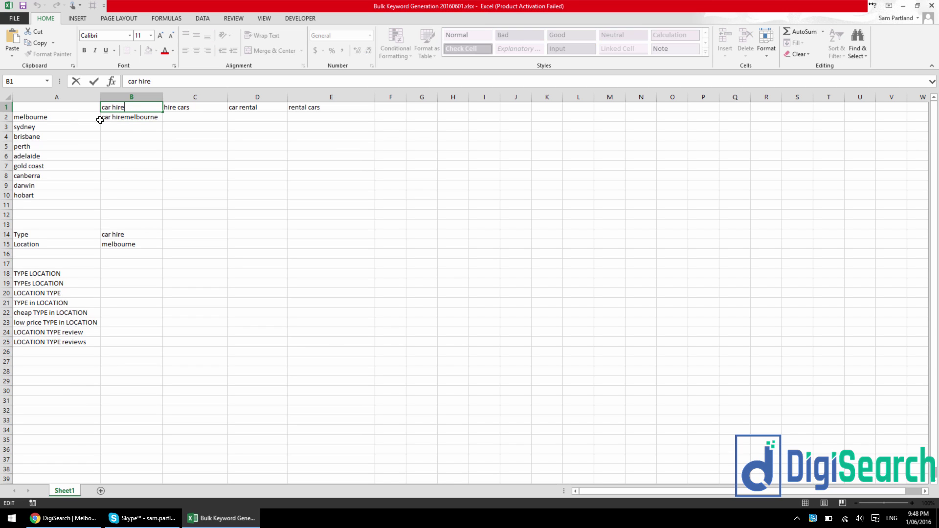
pyautogui.click(20, 119)
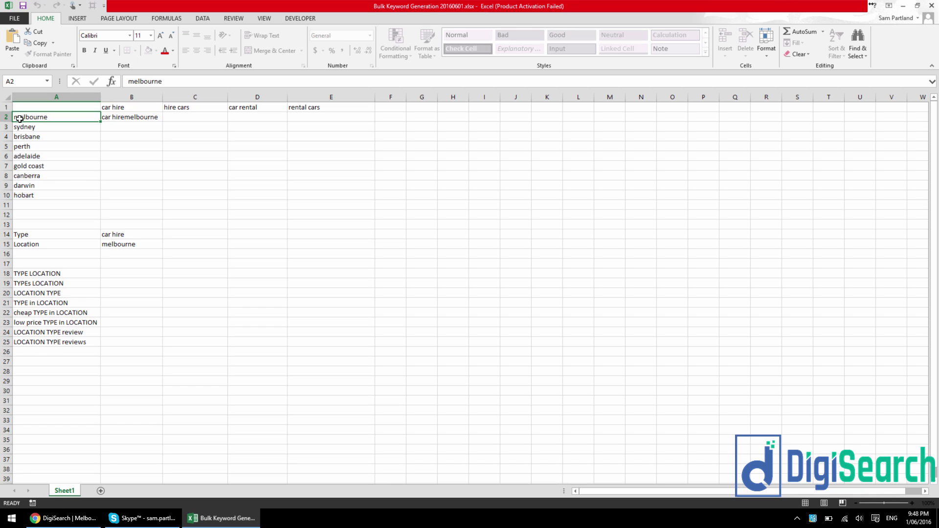
pyautogui.click(47, 134)
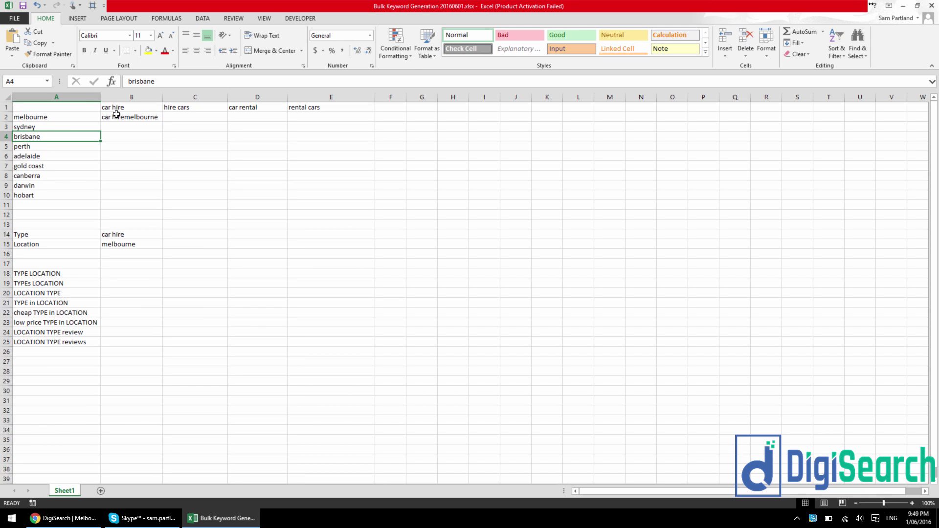
pyautogui.click(117, 114)
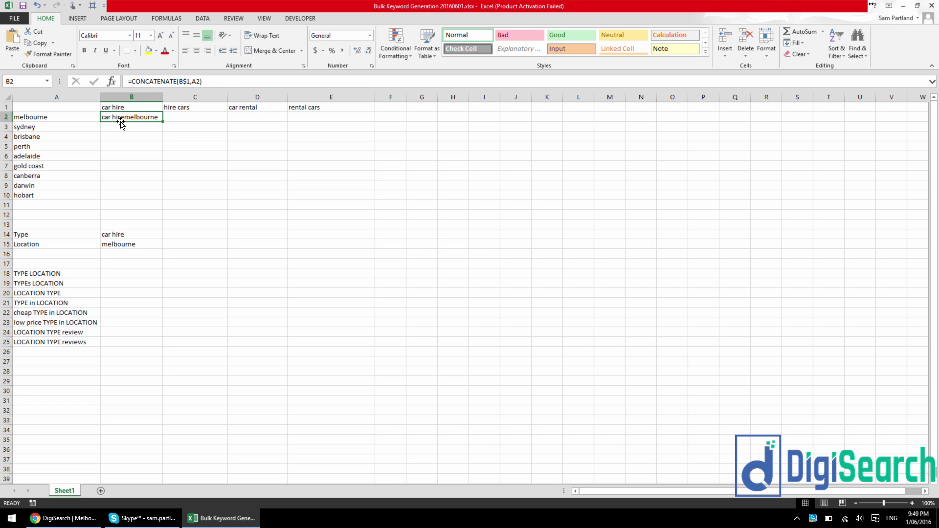
pyautogui.click(191, 81)
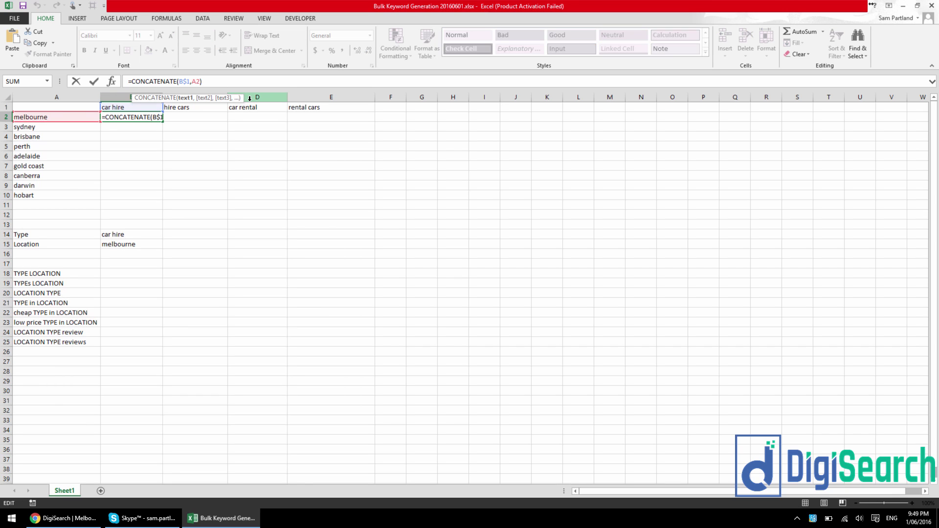
pyautogui.press('Right')
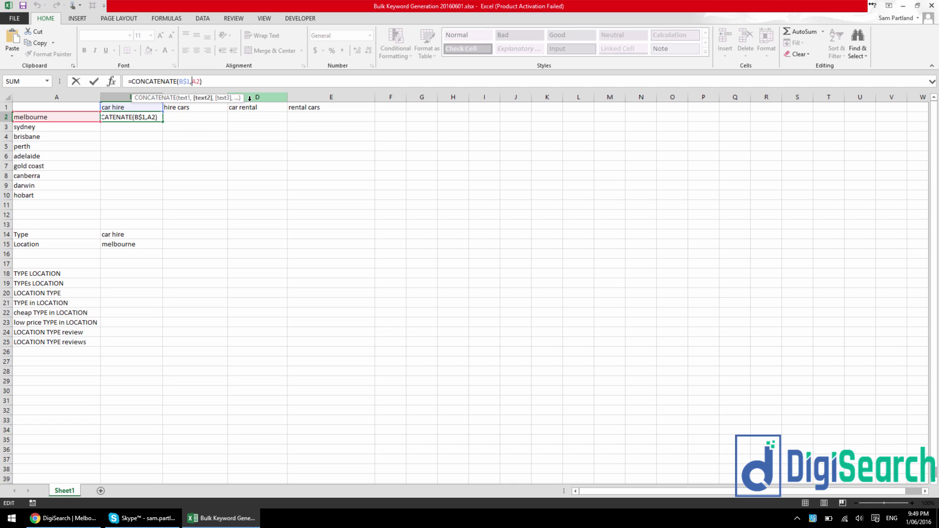
pyautogui.write('"')
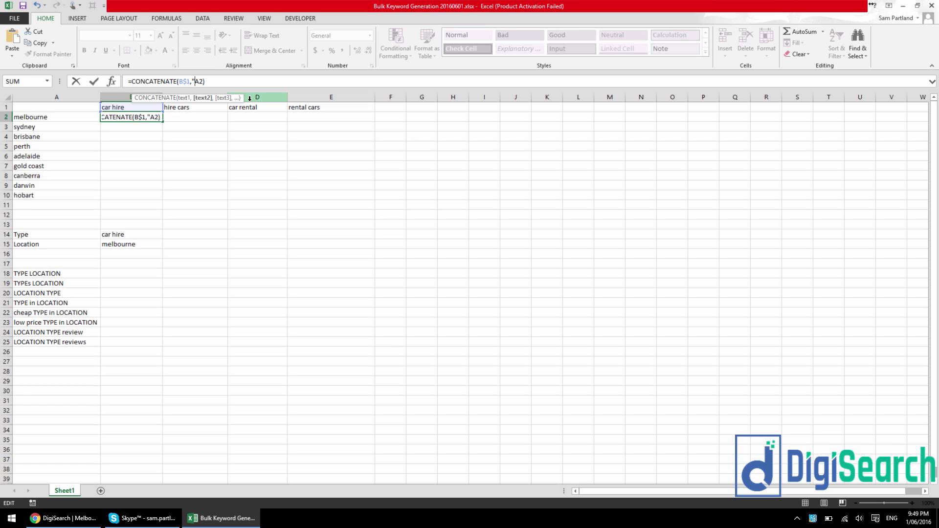
pyautogui.write(' ",')
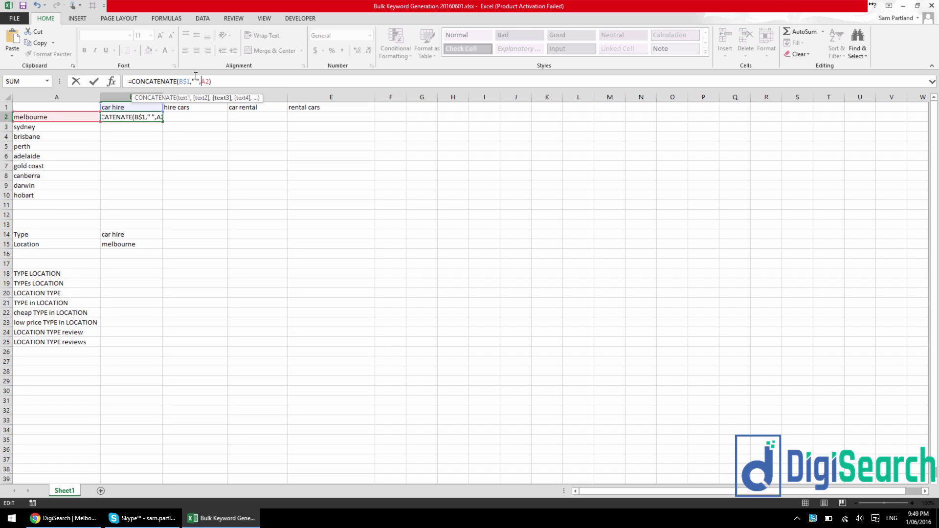
pyautogui.click(198, 81)
pyautogui.press('Return')
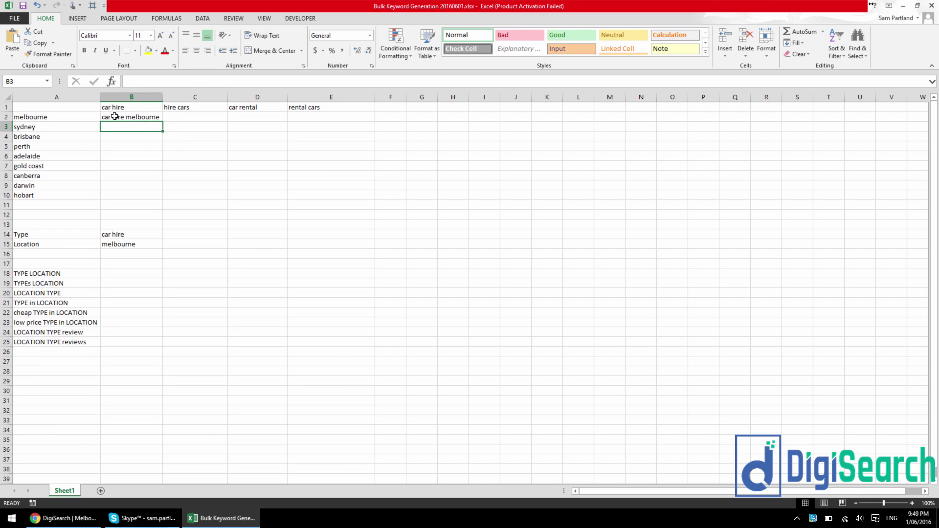
# Step: Fill B2's formula down to B10 for every city
pyautogui.click(156, 117)
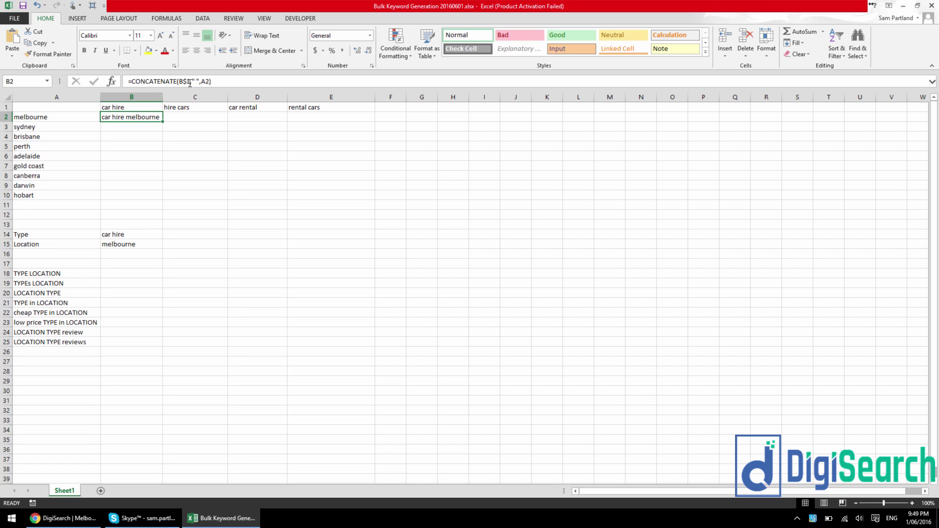
pyautogui.moveTo(163, 121); pyautogui.dragTo(154, 199)
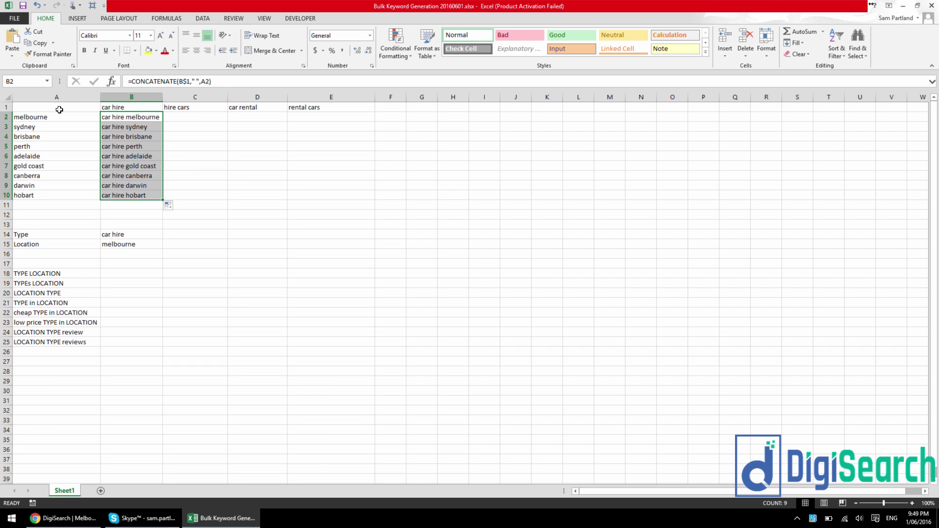
pyautogui.click(59, 126)
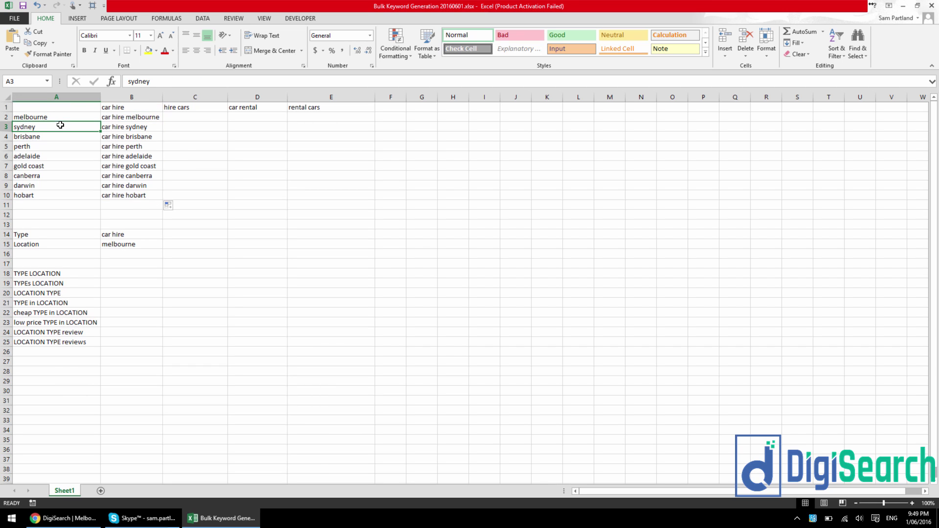
# Step: Check the car hire header and the city cells A2–A6 against the results, then reselect B2
pyautogui.click(111, 108)
pyautogui.click(70, 119)
pyautogui.click(68, 128)
pyautogui.click(63, 140)
pyautogui.click(61, 155)
pyautogui.click(122, 107)
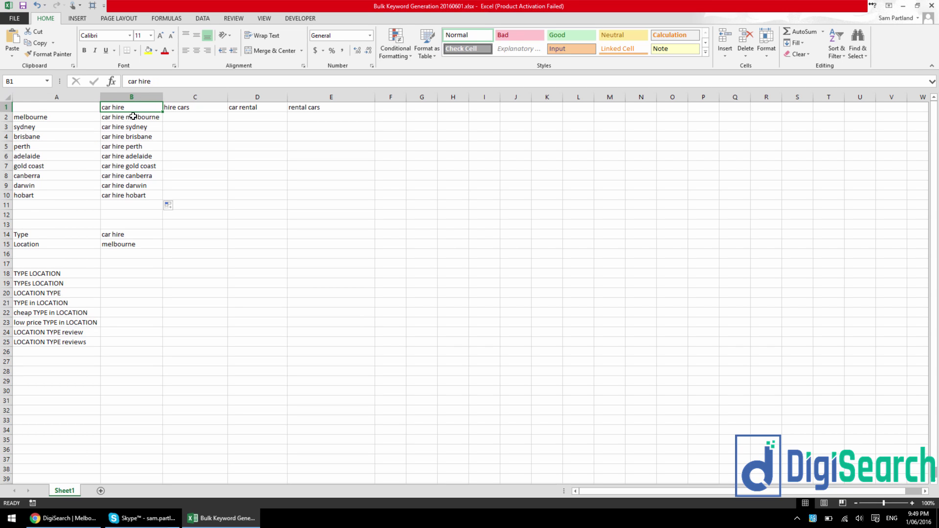
pyautogui.click(133, 117)
# Step: Remove the row lock from B1 in B2's formula and fill it down to row 10
pyautogui.click(184, 81)
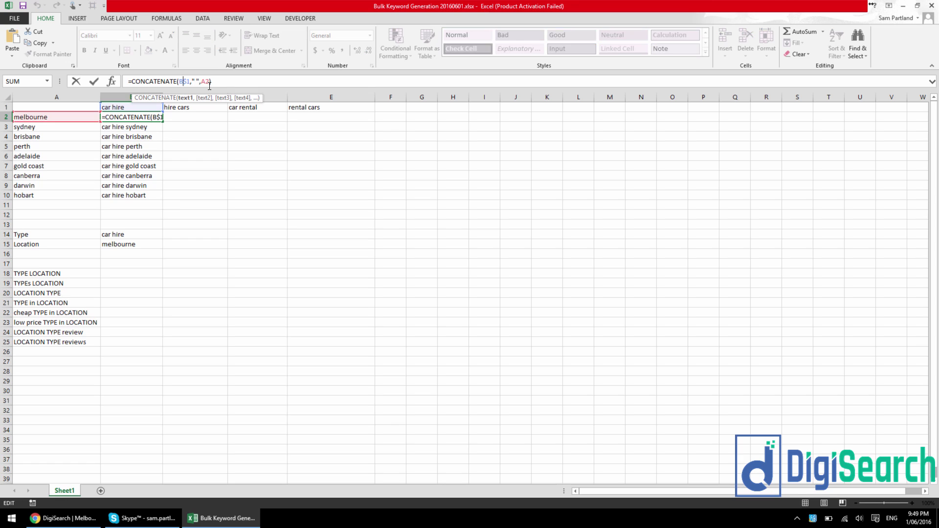
pyautogui.press('Delete')
pyautogui.press('Return')
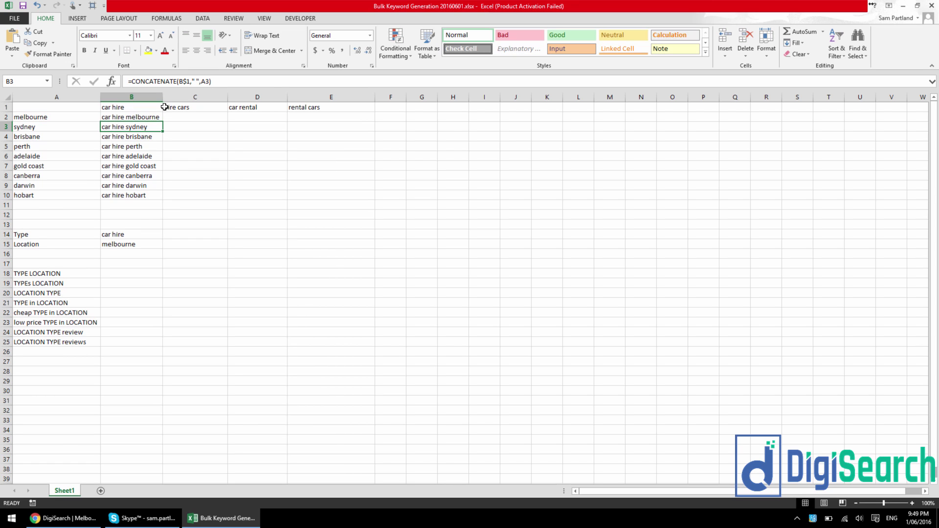
pyautogui.click(150, 115)
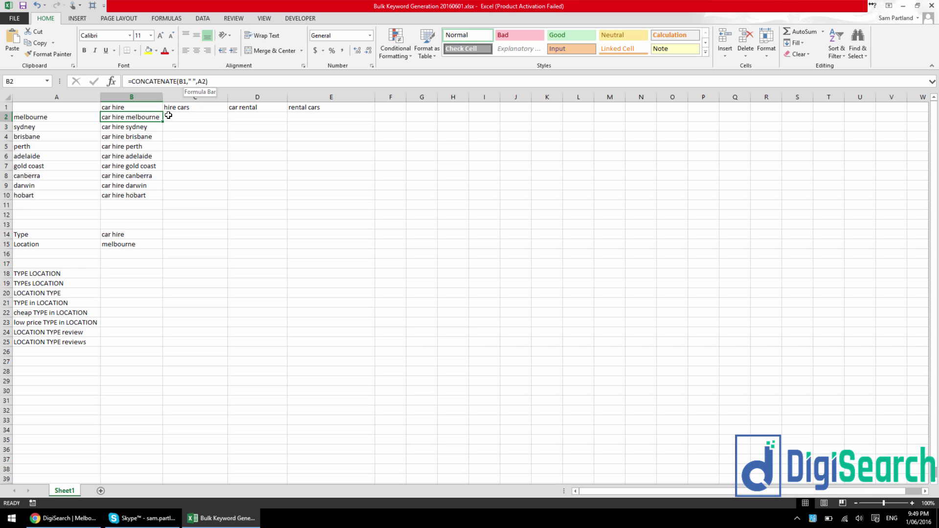
pyautogui.moveTo(165, 120); pyautogui.dragTo(151, 201)
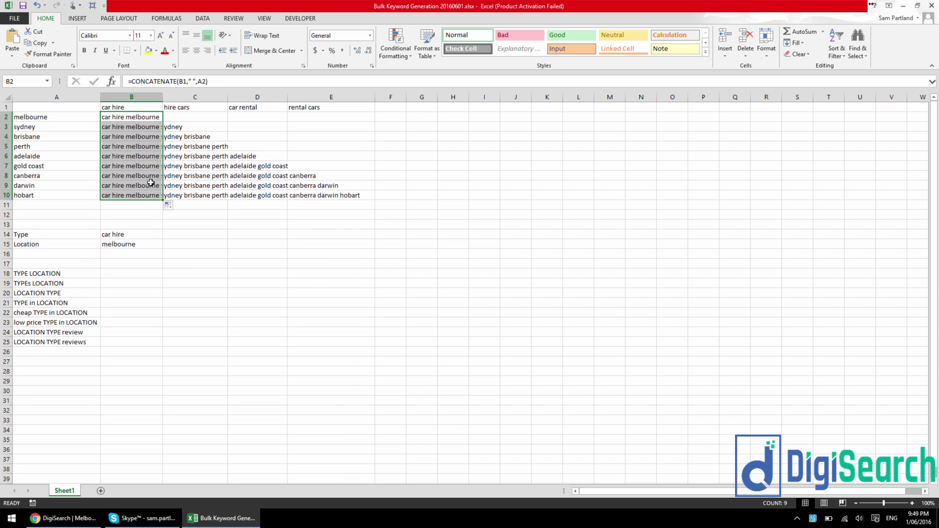
# Step: Inspect the cascading results in B3 and B4, then restore B$1 in B2's formula
pyautogui.click(139, 120)
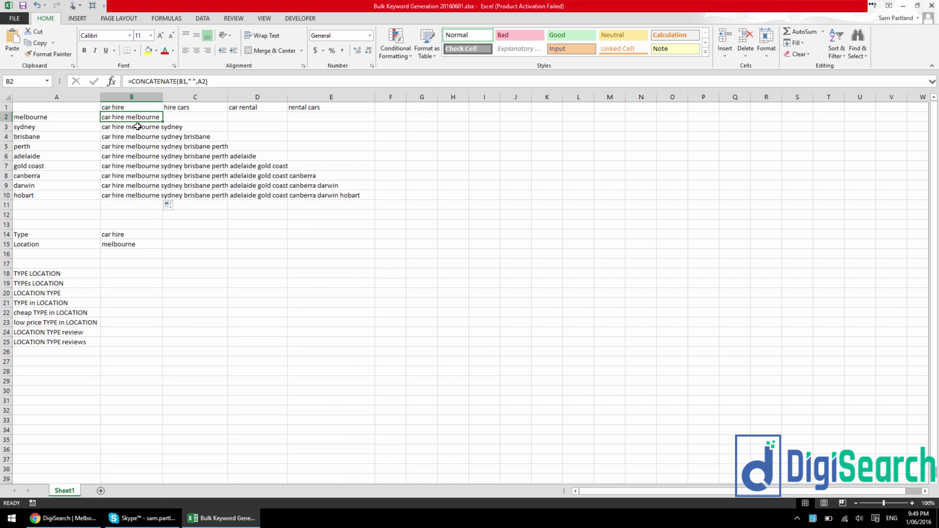
pyautogui.click(141, 127)
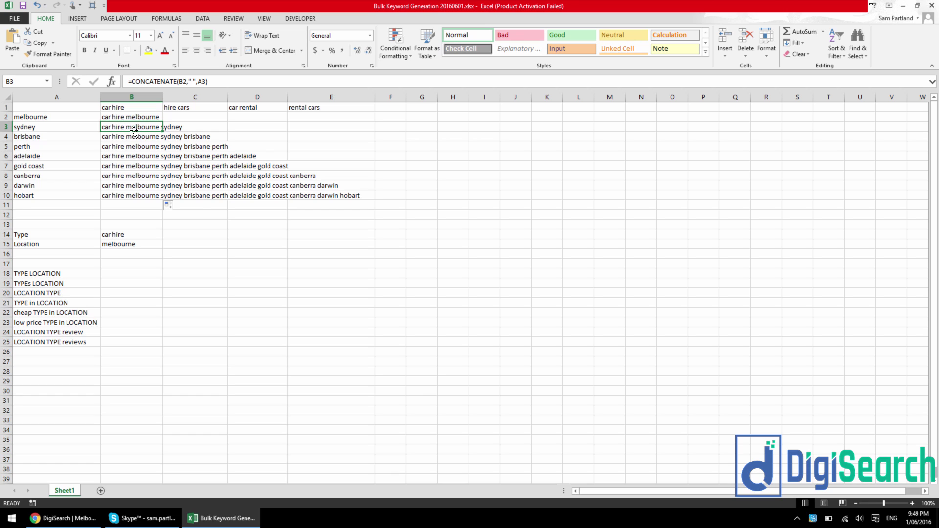
pyautogui.click(135, 136)
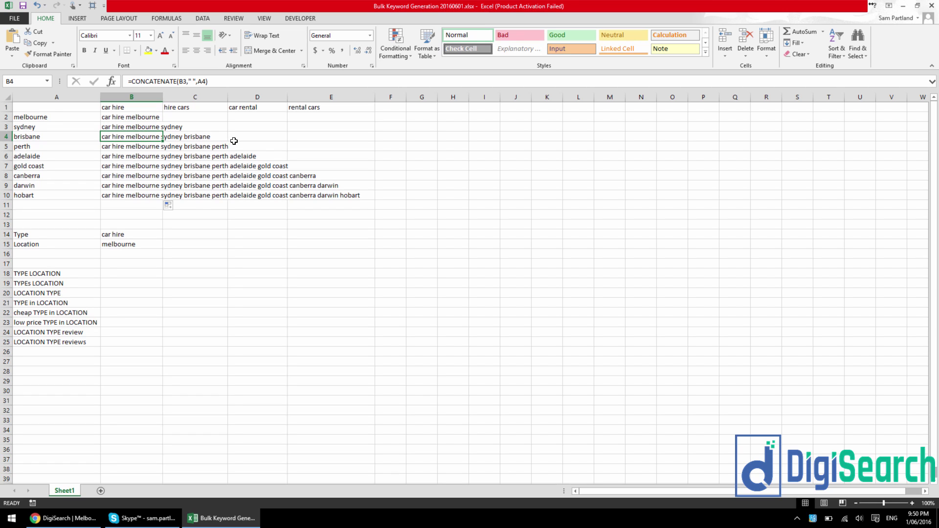
pyautogui.click(136, 120)
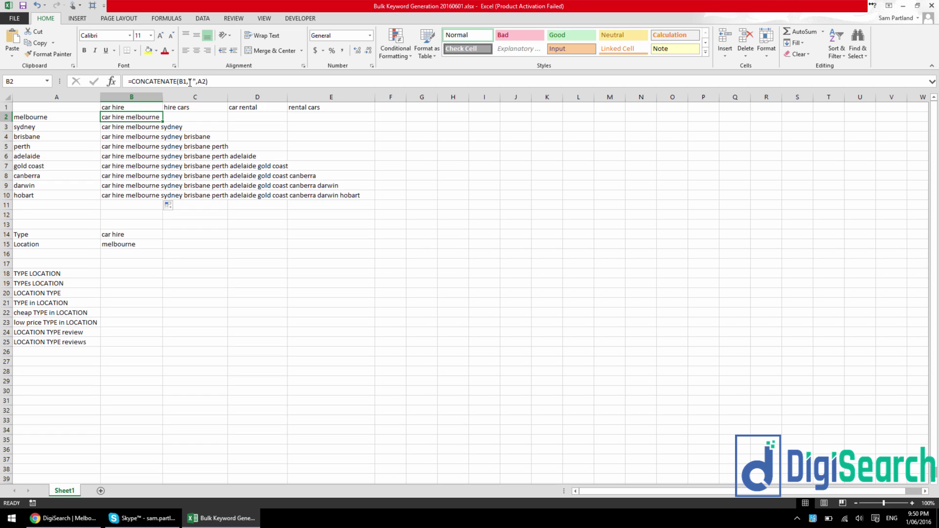
pyautogui.click(184, 81)
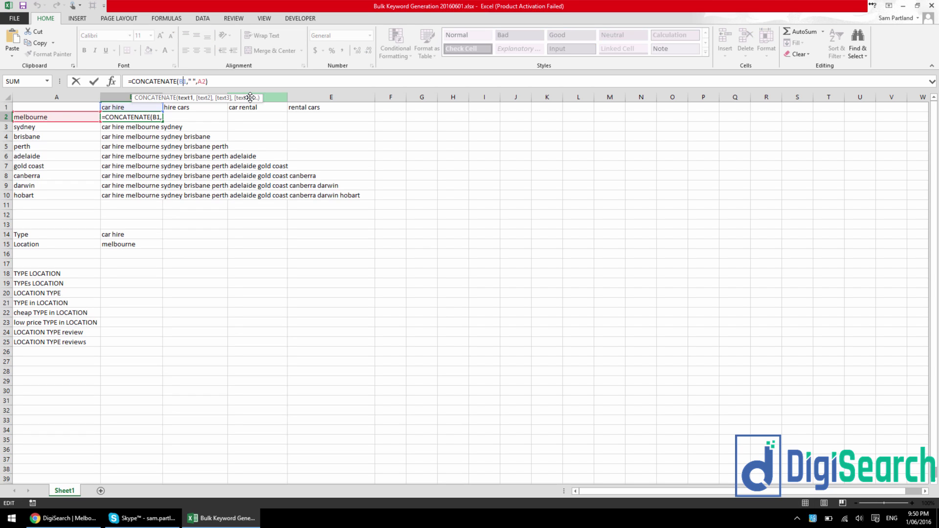
pyautogui.write('$')
pyautogui.hotkey('ctrl', 'Return')
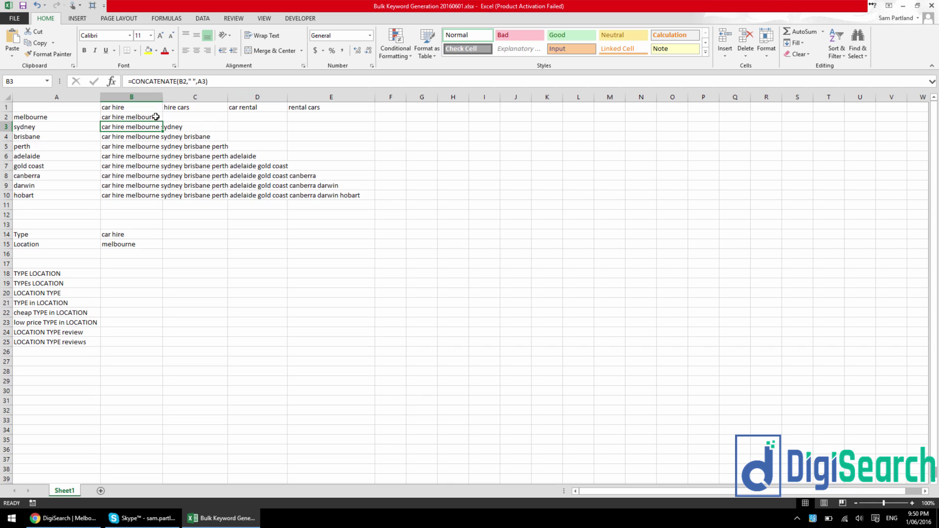
# Step: Fill B2 down to B10, then change the city reference in B2 to $A2
pyautogui.moveTo(164, 121); pyautogui.dragTo(143, 201)
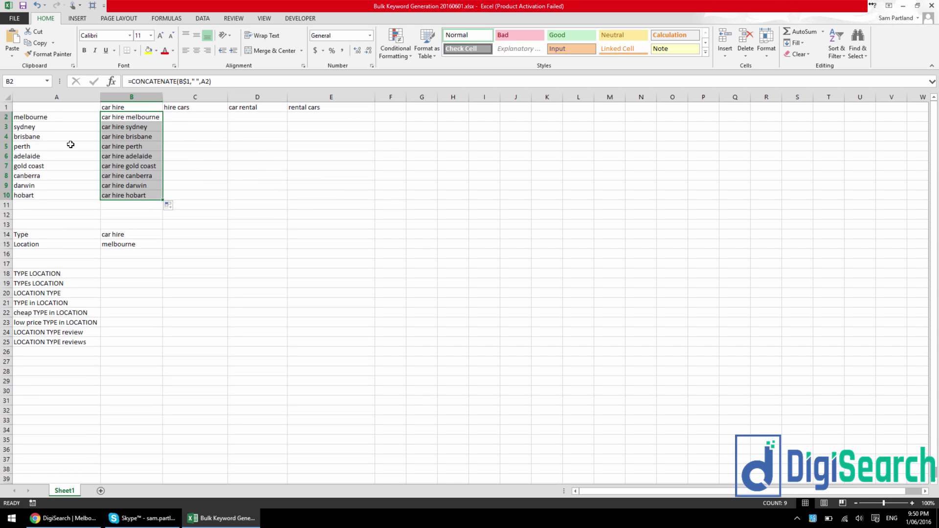
pyautogui.click(135, 122)
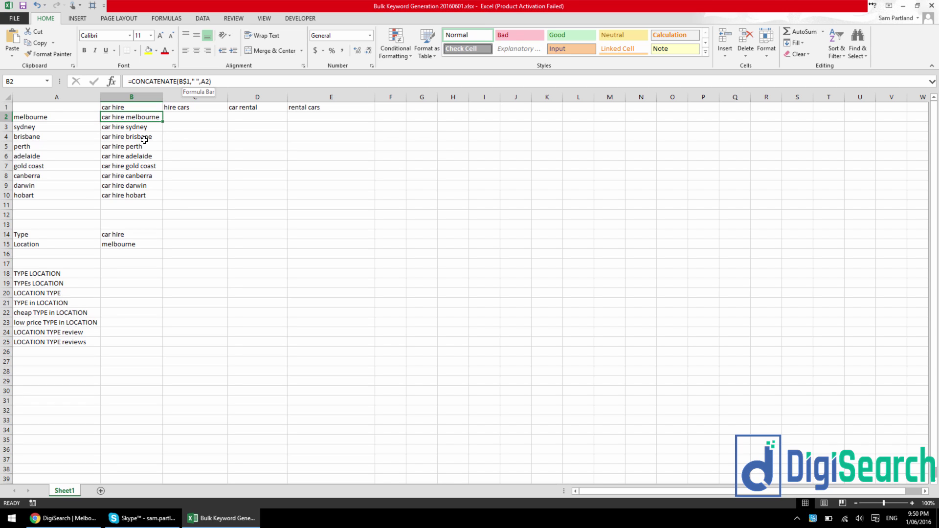
pyautogui.click(202, 82)
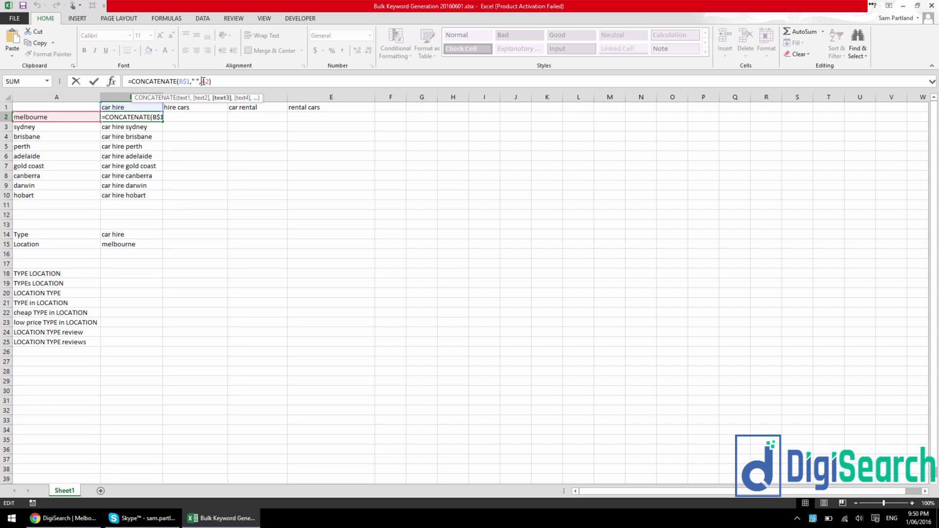
pyautogui.press('F4')
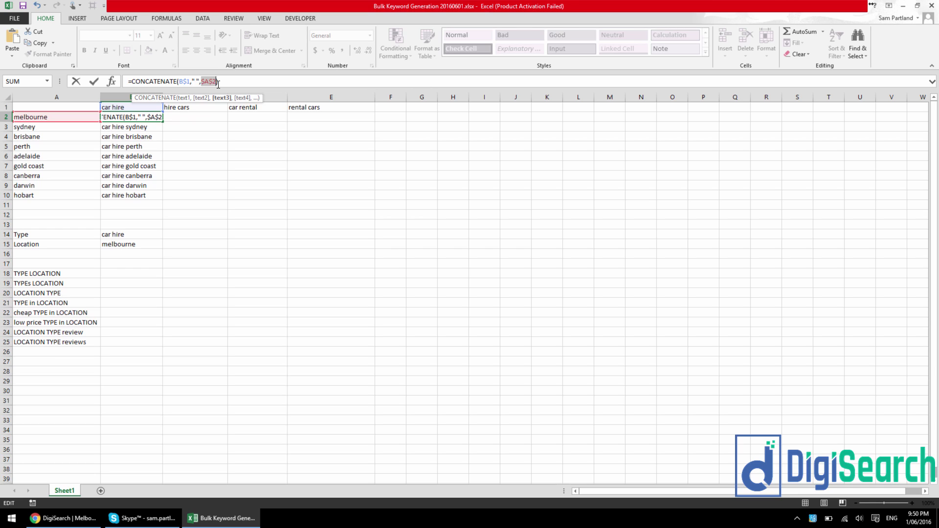
pyautogui.press('F4')
pyautogui.press('F4')
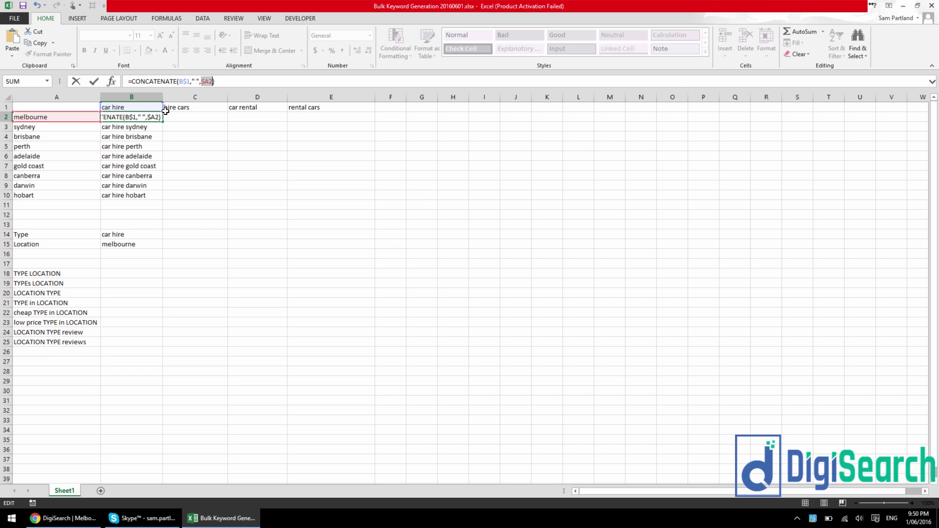
pyautogui.press('Return')
# Step: Copy B2's formula across to column E and check the hire cars, car rental, rental cars headers
pyautogui.click(149, 117)
pyautogui.moveTo(162, 121); pyautogui.dragTo(349, 117)
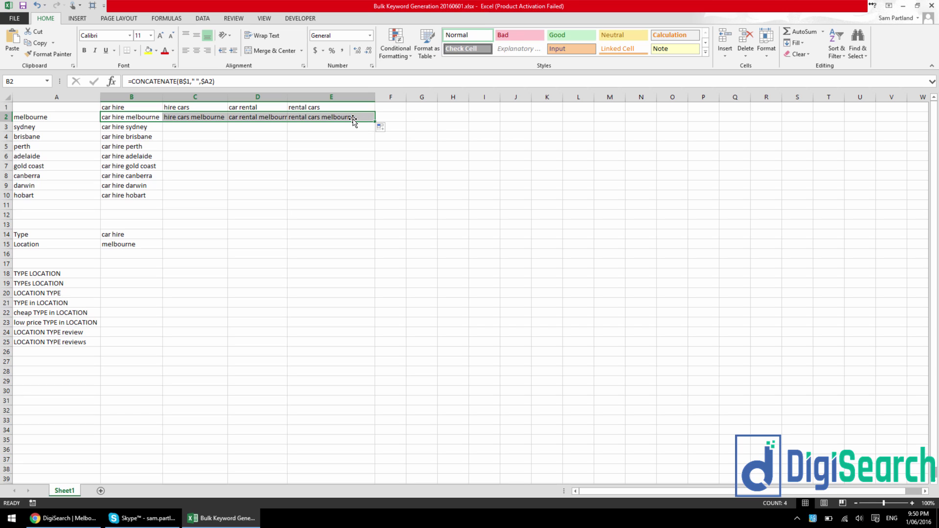
pyautogui.click(198, 117)
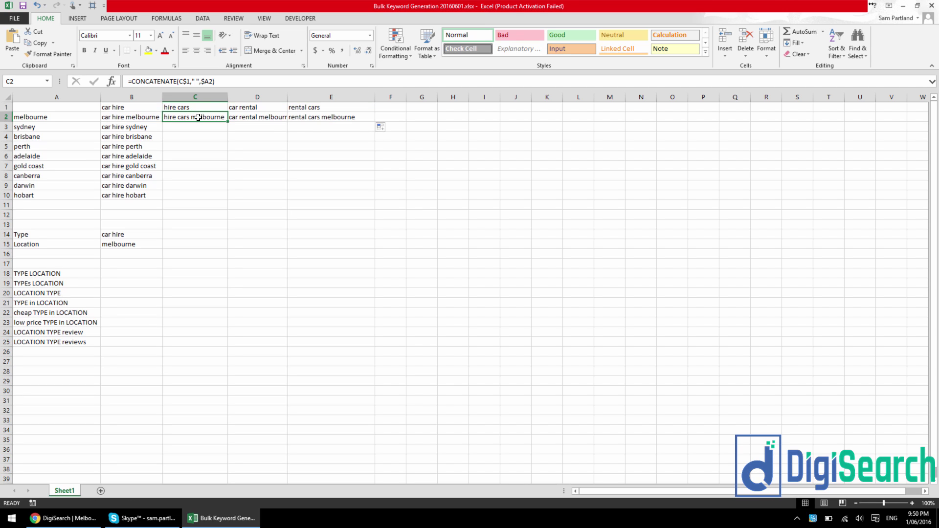
pyautogui.click(194, 105)
pyautogui.click(255, 107)
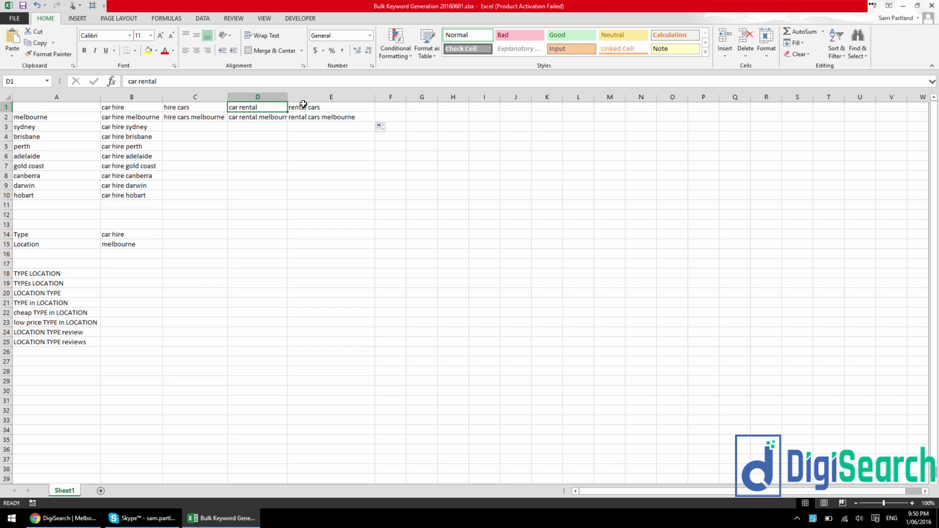
pyautogui.click(316, 107)
# Step: Extend the formulas over B2:E10, spot-check phrases in columns C and D, and select C2:E10
pyautogui.moveTo(142, 117); pyautogui.dragTo(356, 200)
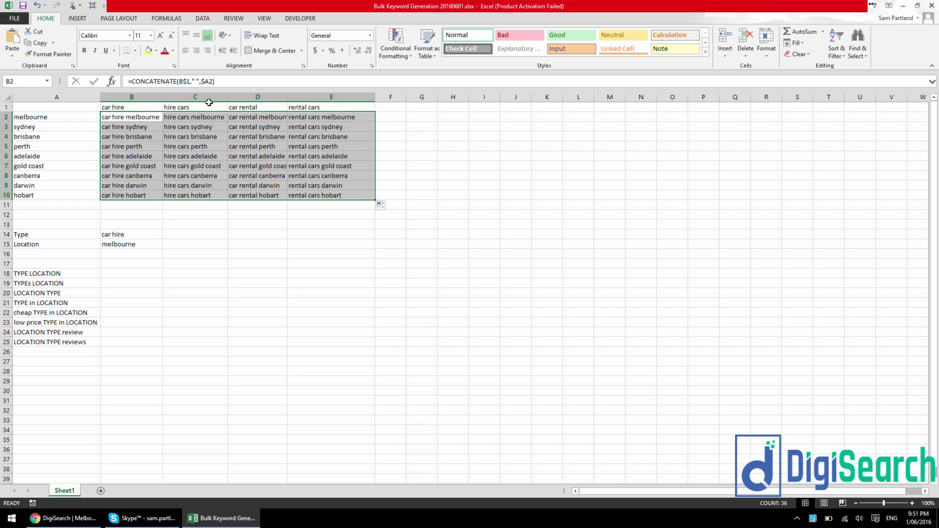
pyautogui.click(126, 107)
pyautogui.click(66, 117)
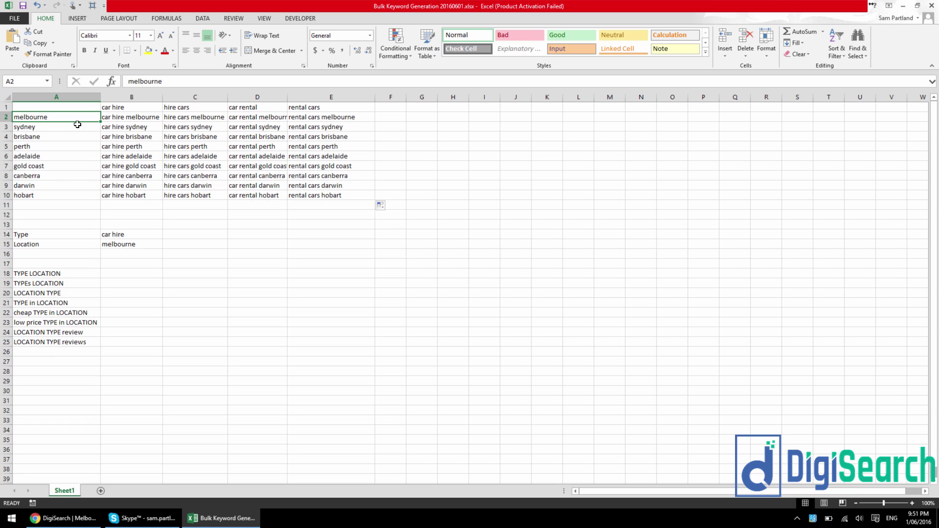
pyautogui.click(342, 106)
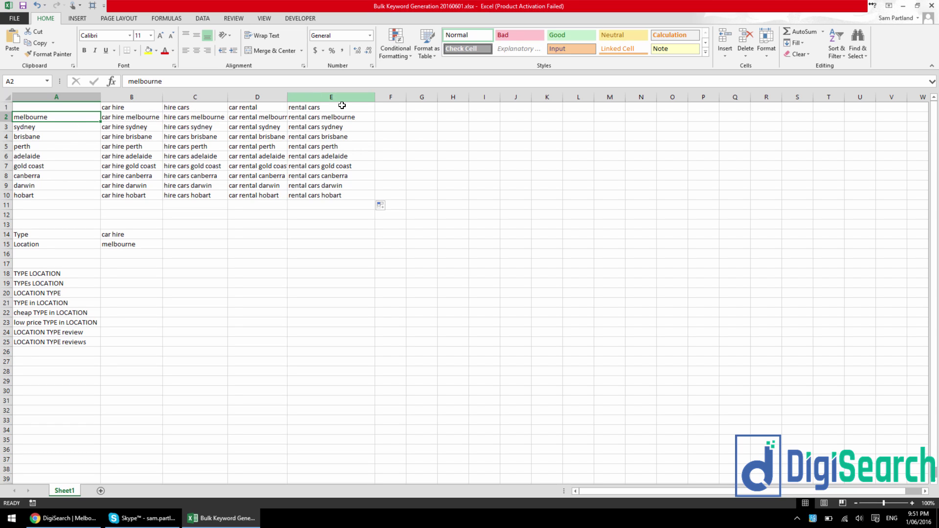
pyautogui.click(190, 119)
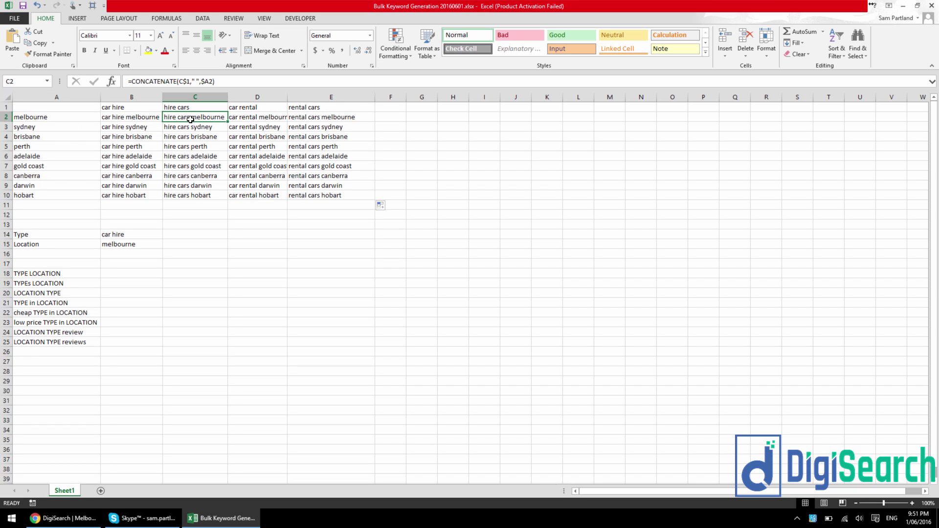
pyautogui.click(189, 135)
pyautogui.click(196, 155)
pyautogui.click(194, 184)
pyautogui.click(250, 186)
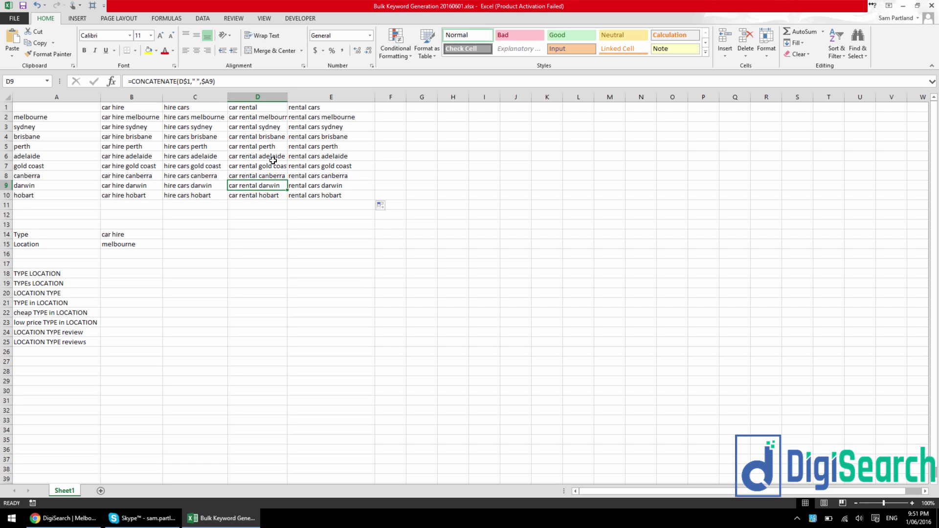
pyautogui.moveTo(185, 118); pyautogui.dragTo(325, 194)
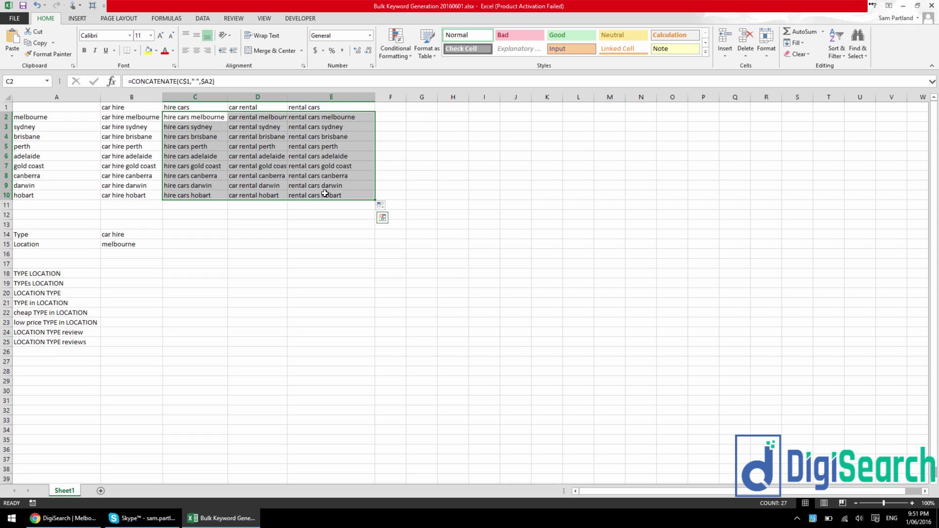
# Step: Clear C2:E10 and compare against the B2 CONCATENATE formula
pyautogui.press('Delete')
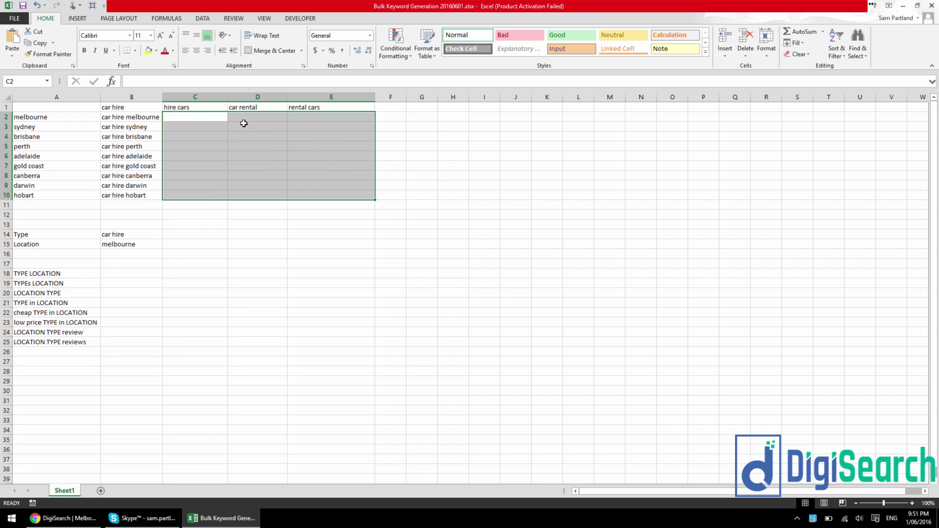
pyautogui.click(181, 115)
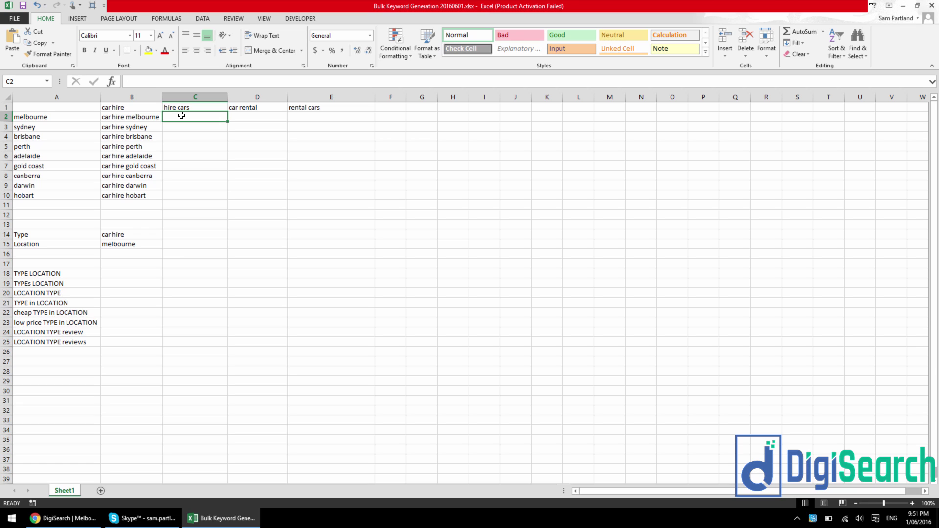
pyautogui.click(146, 117)
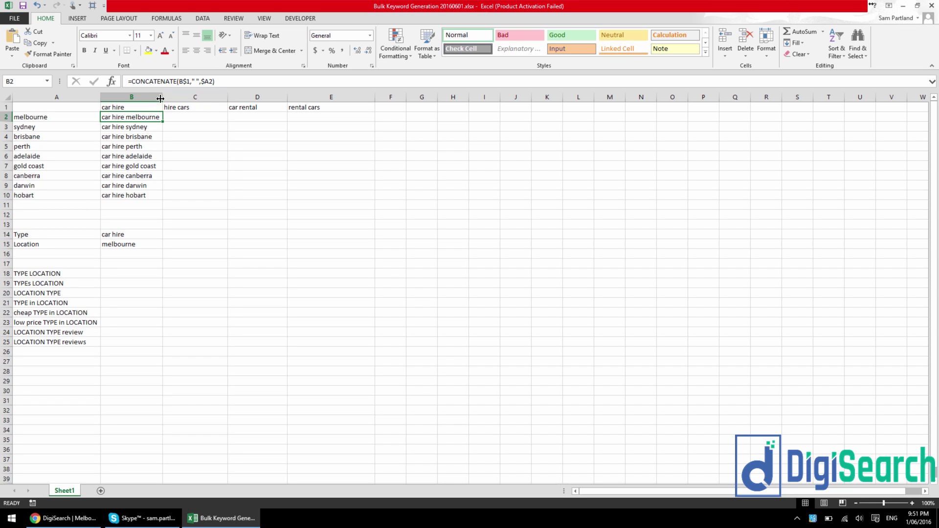
pyautogui.click(193, 118)
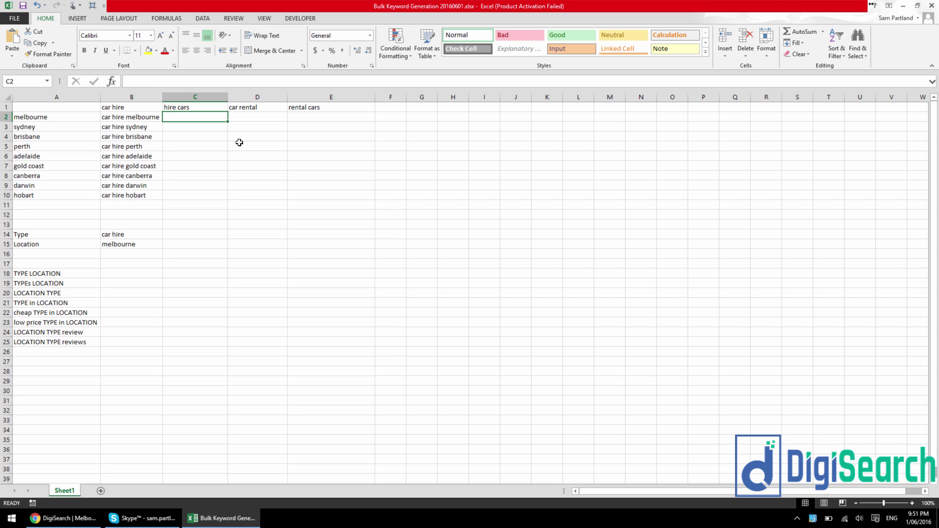
# Step: Enter =C$1&" "&$A2 in C2 to produce 'hire cars melbourne'
pyautogui.write('=')
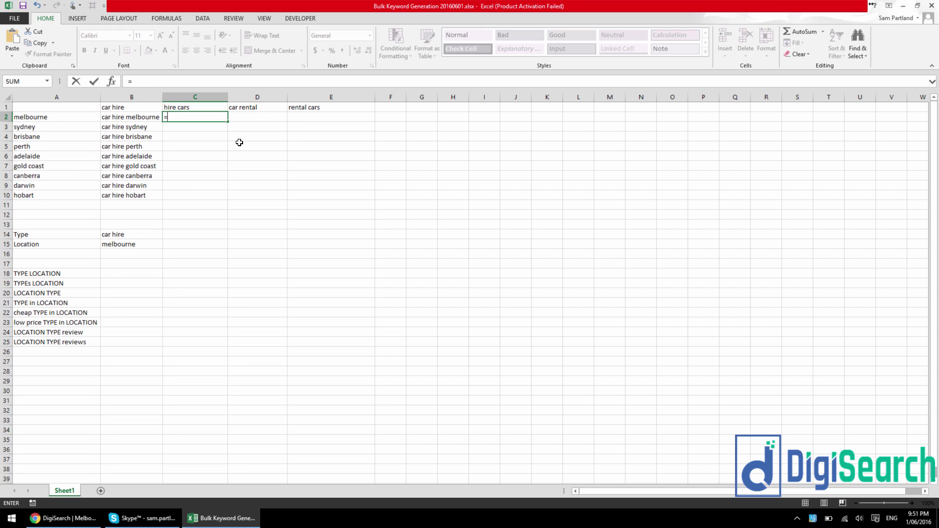
pyautogui.click(189, 108)
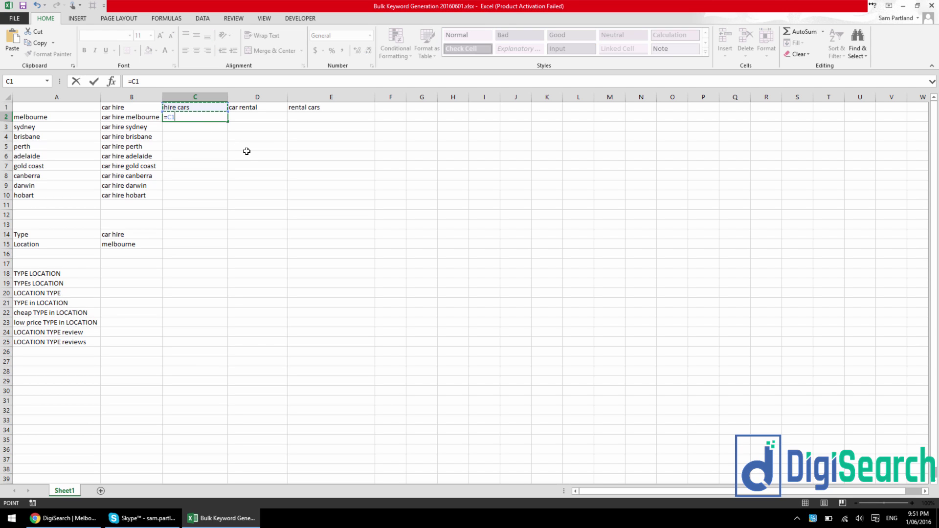
pyautogui.press('F4')
pyautogui.press('F4')
pyautogui.write('&" "&')
pyautogui.click(71, 120)
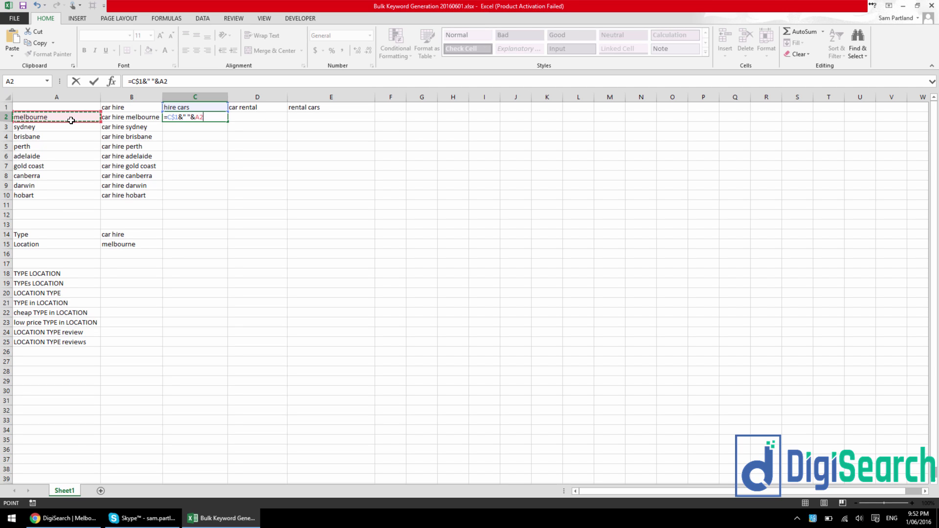
pyautogui.press('F4')
pyautogui.press('F4')
pyautogui.press('F4')
pyautogui.press('Return')
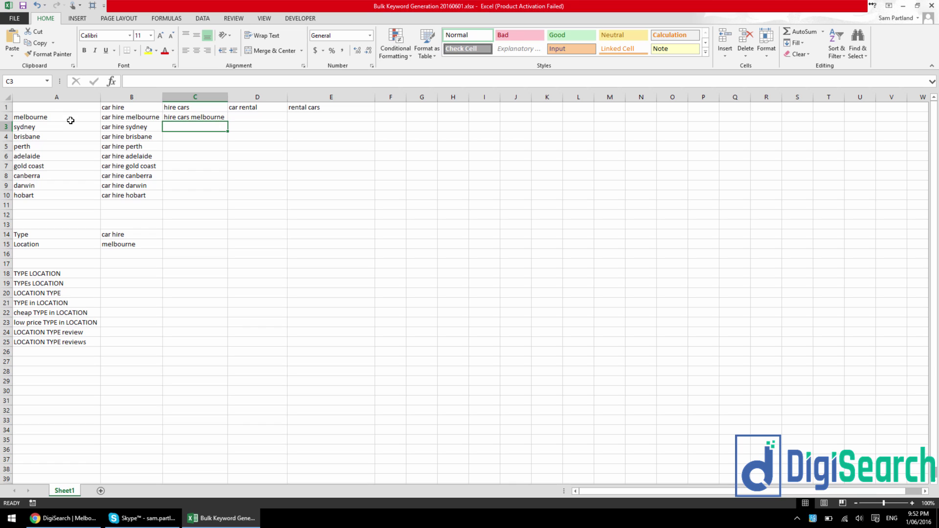
# Step: Compare the ampersand formula in C2 with the CONCATENATE formula in B2
pyautogui.click(203, 116)
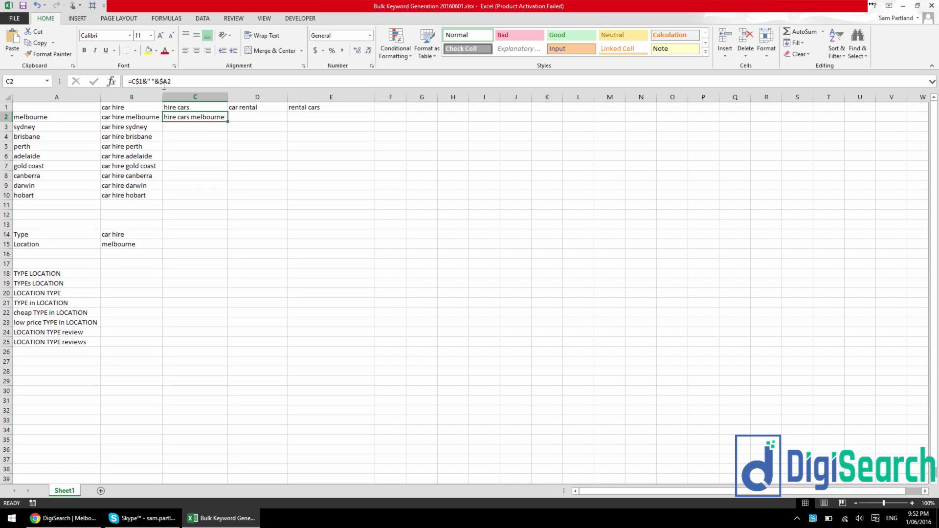
pyautogui.tripleClick(135, 80)
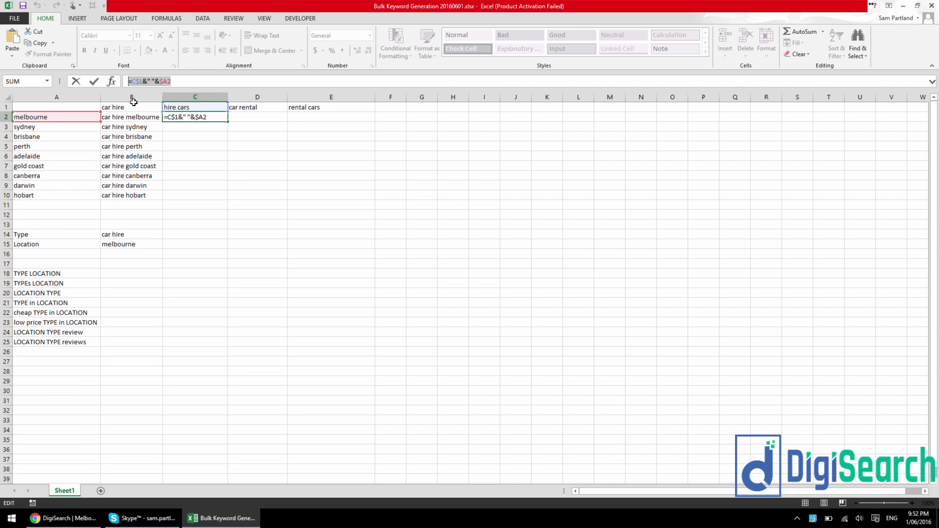
pyautogui.press('Escape')
pyautogui.click(135, 117)
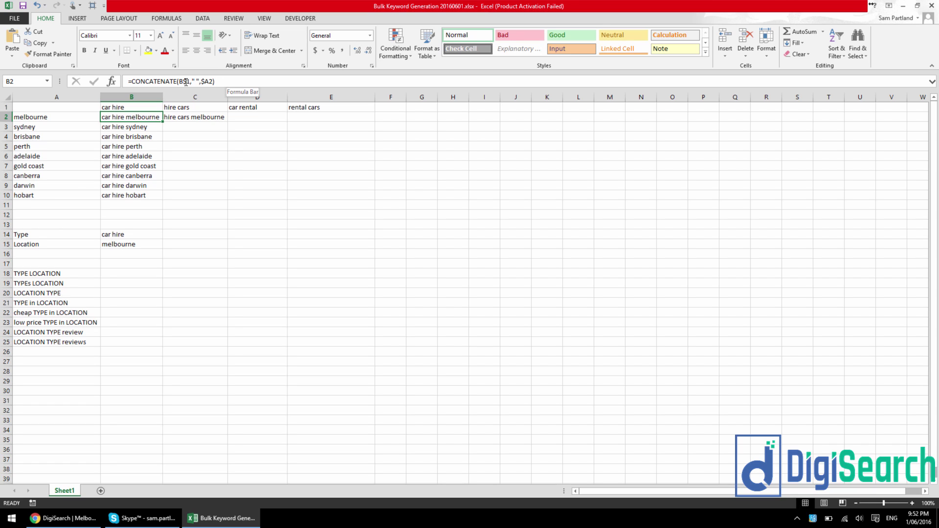
pyautogui.moveTo(177, 82); pyautogui.dragTo(133, 86)
pyautogui.press('Escape')
# Step: Fill C2's formula across to column E and down to row 10, checking 'rental cars brisbane' in E4
pyautogui.click(192, 117)
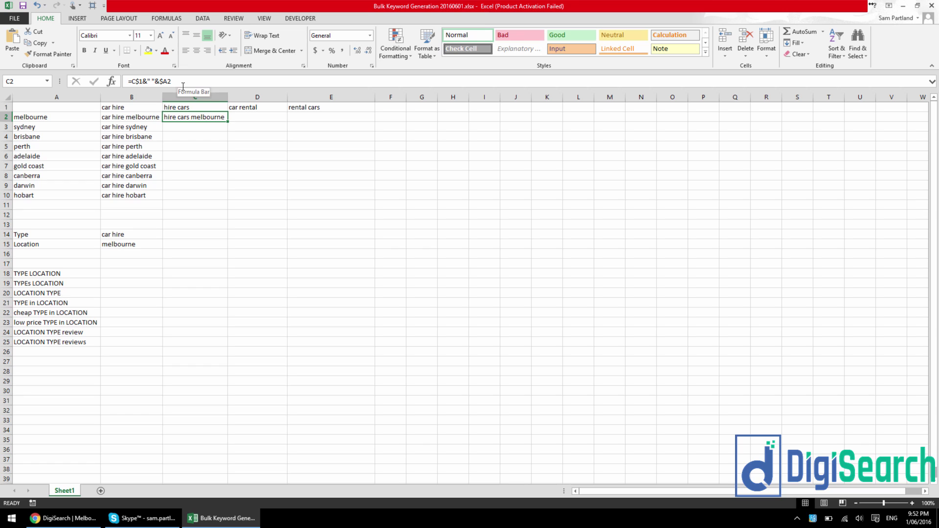
pyautogui.moveTo(228, 122); pyautogui.dragTo(337, 196)
pyautogui.click(356, 138)
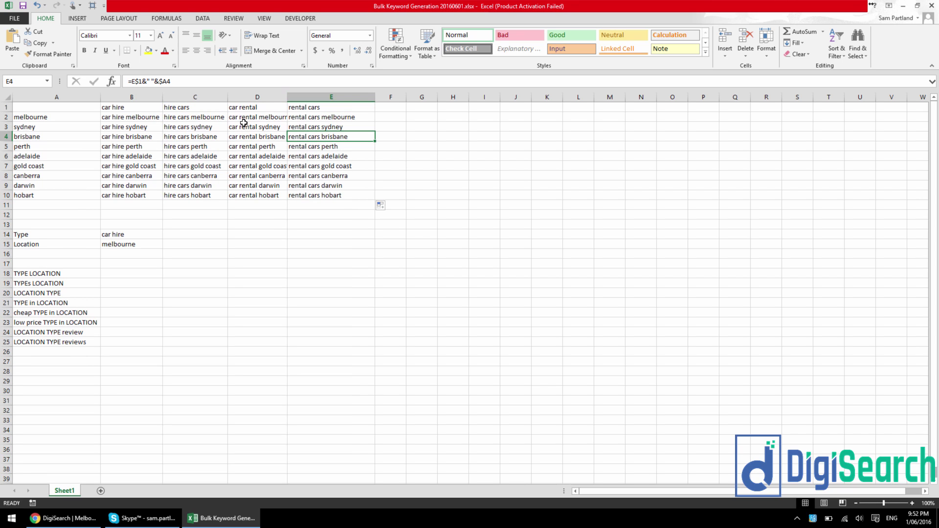
pyautogui.click(200, 117)
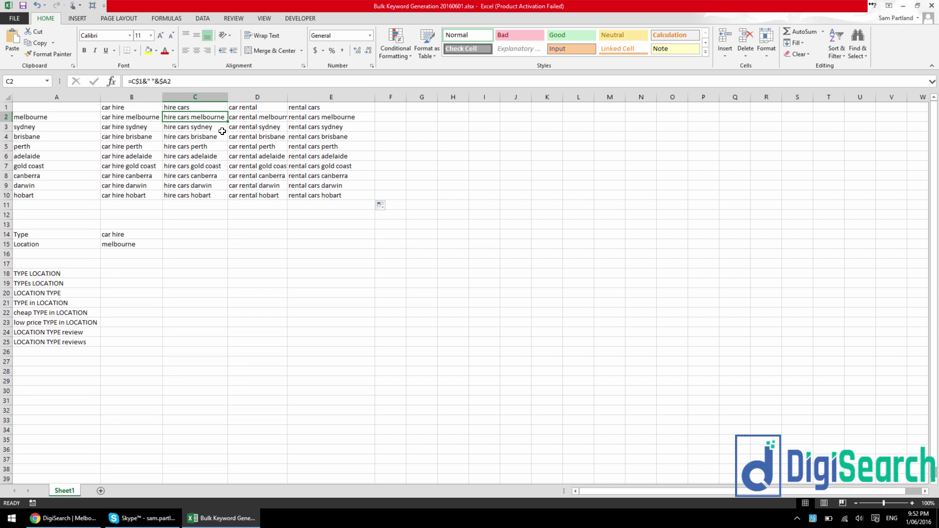
pyautogui.click(115, 223)
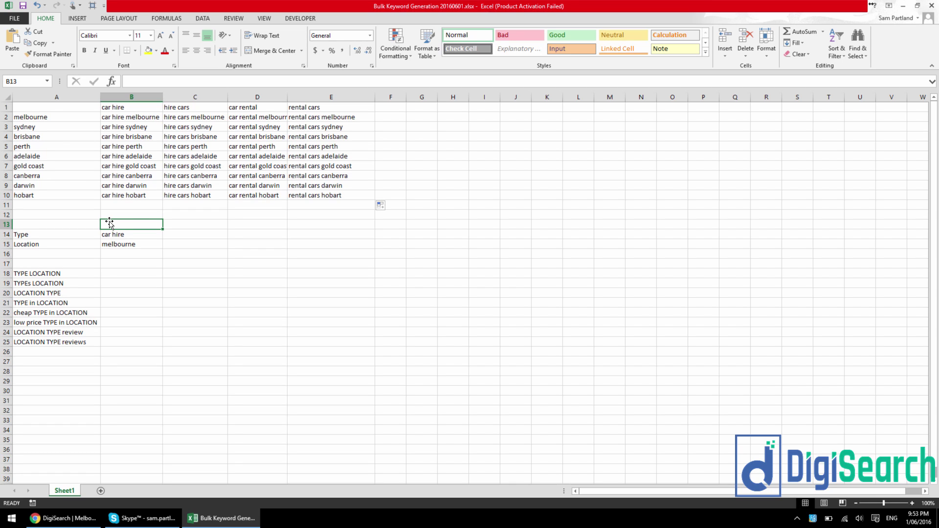
pyautogui.click(133, 274)
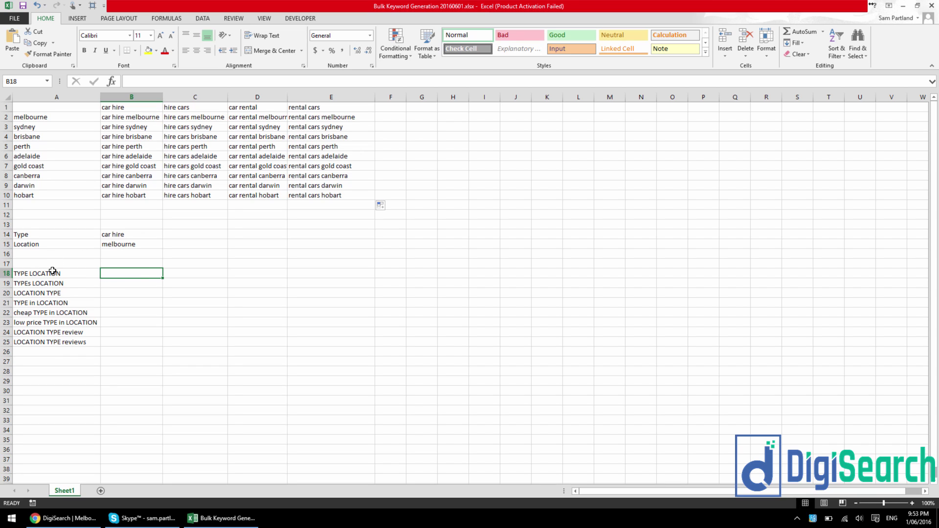
pyautogui.moveTo(58, 273); pyautogui.dragTo(54, 342)
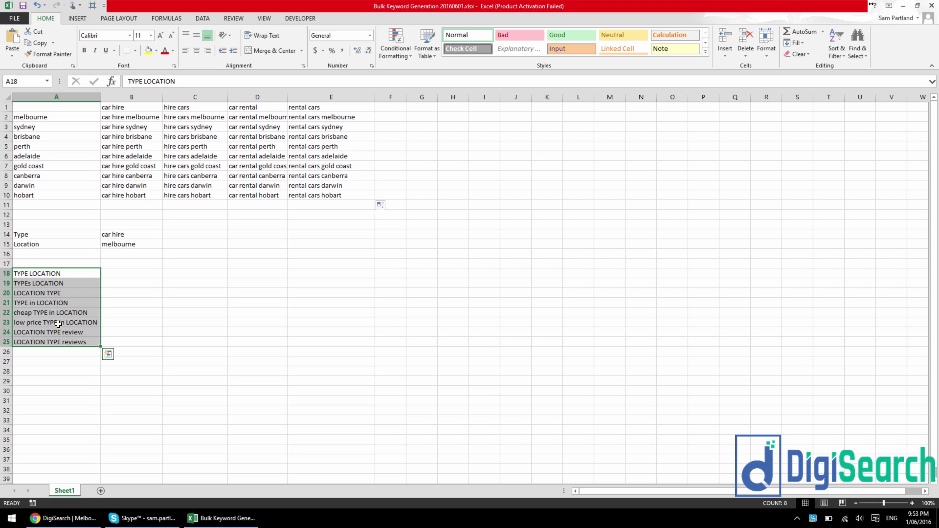
pyautogui.click(31, 274)
pyautogui.click(41, 284)
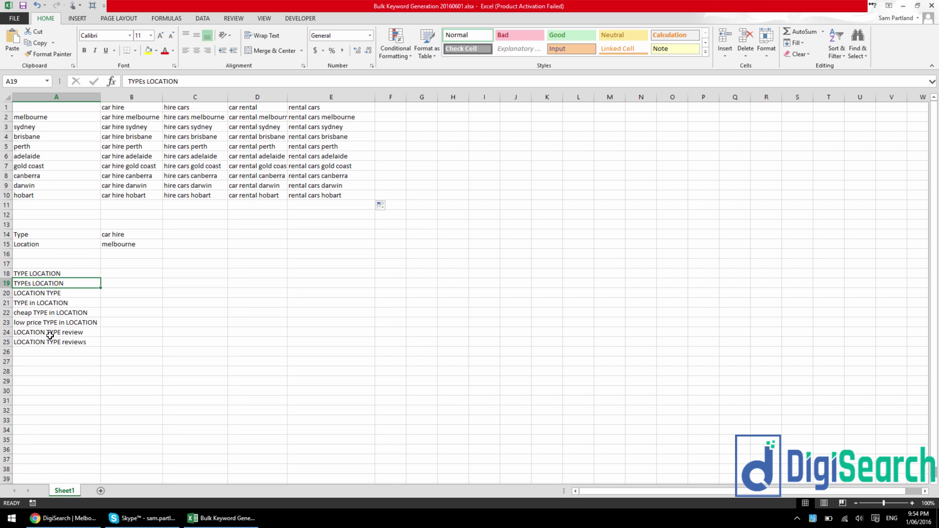
pyautogui.click(126, 276)
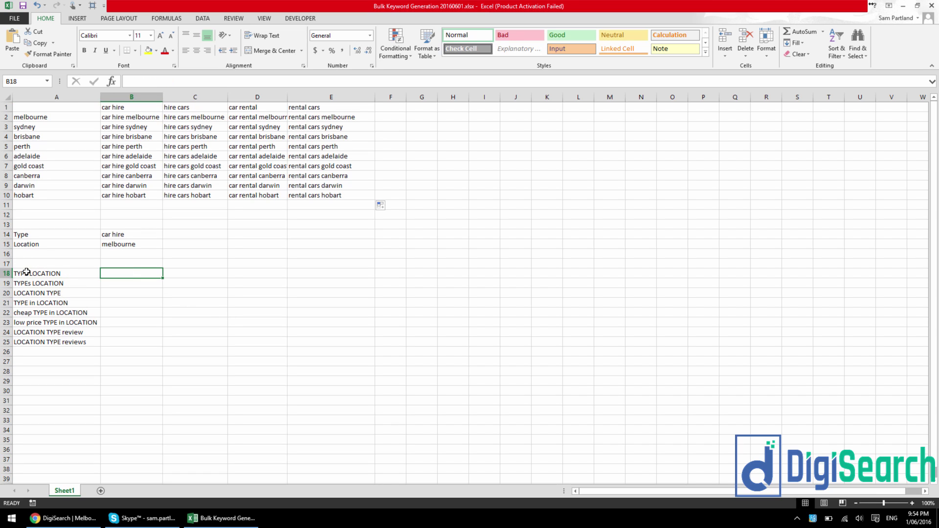
pyautogui.click(119, 237)
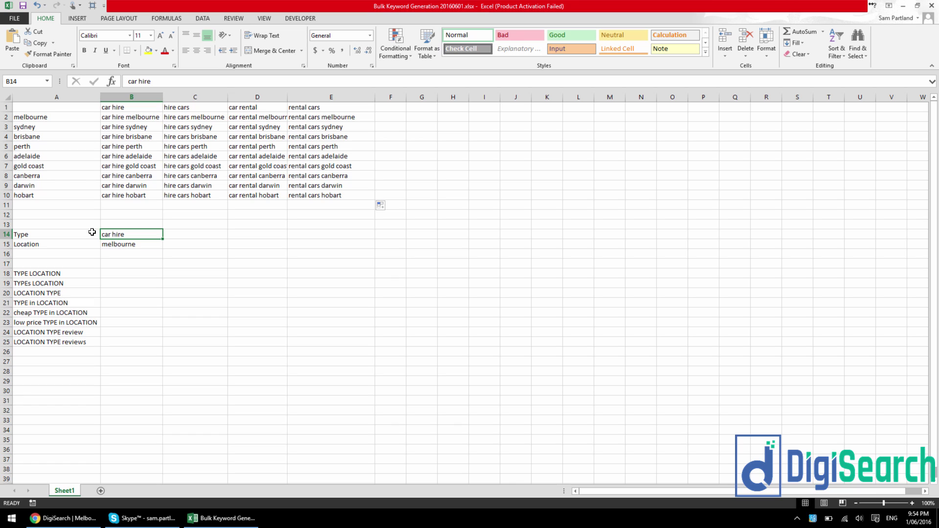
pyautogui.click(44, 275)
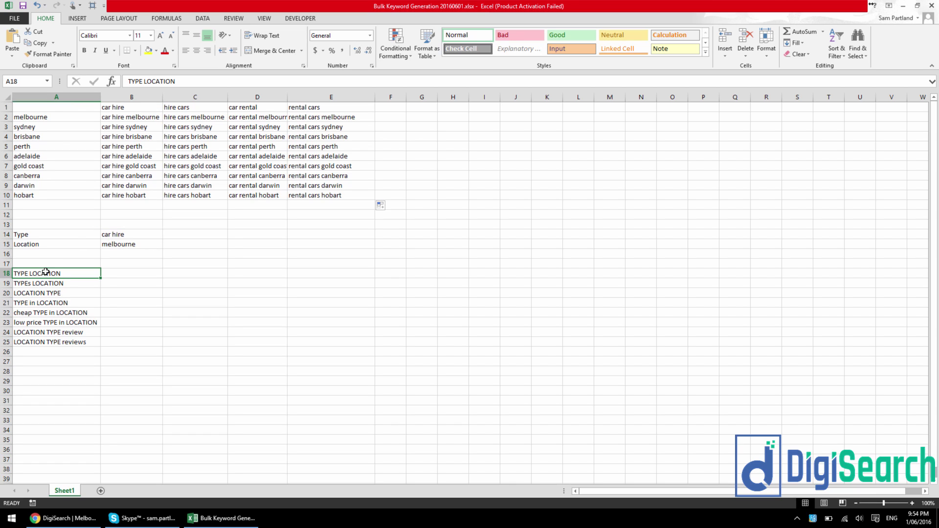
pyautogui.click(136, 246)
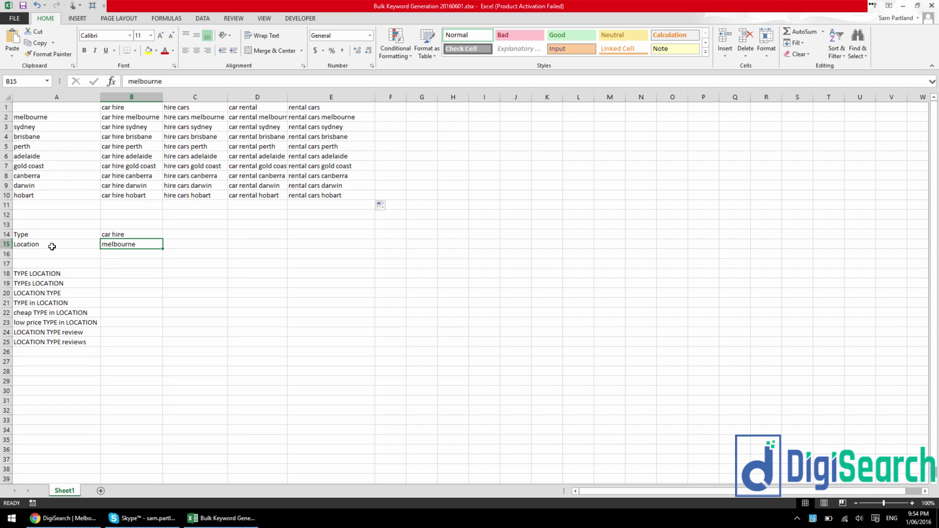
pyautogui.click(119, 272)
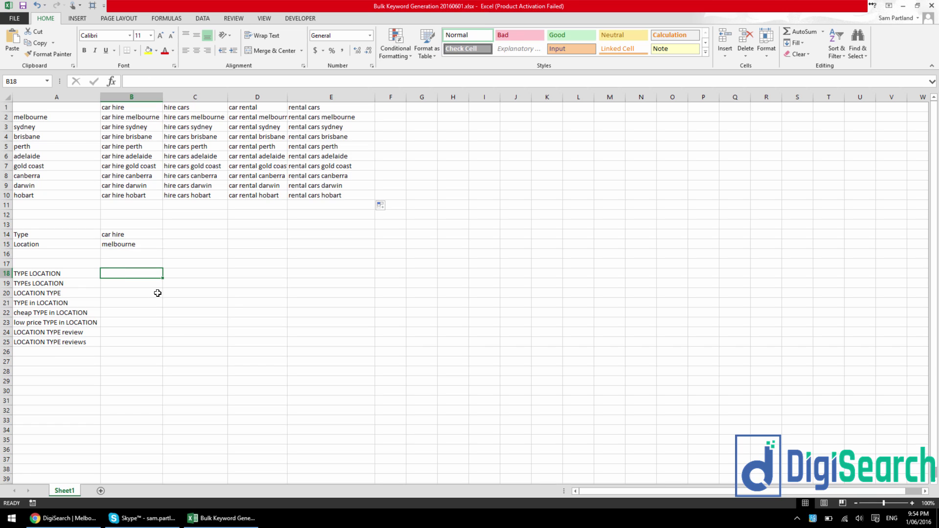
# Step: Enter =SUBSTITUTE(A18,"TYPE",$B$14) in B18 to put the Type value into the template
pyautogui.write('=SUBSTITUTE(')
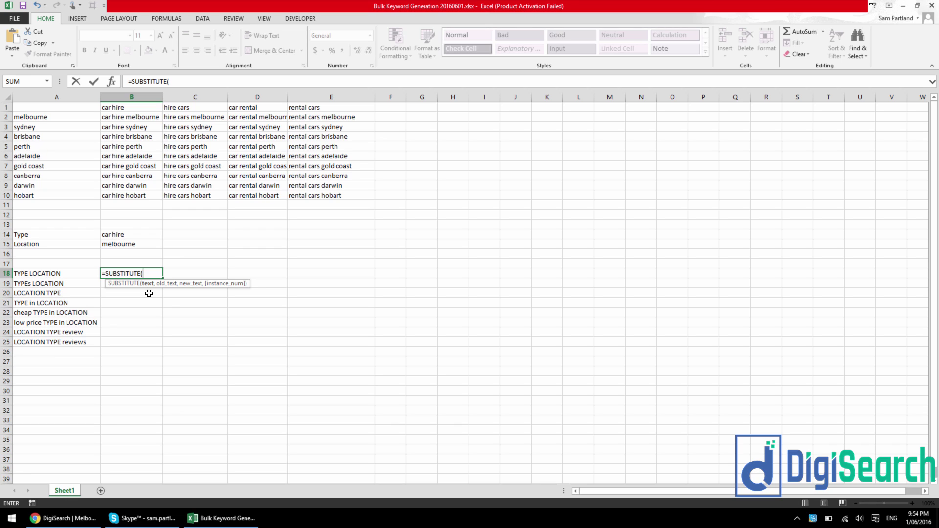
pyautogui.click(45, 274)
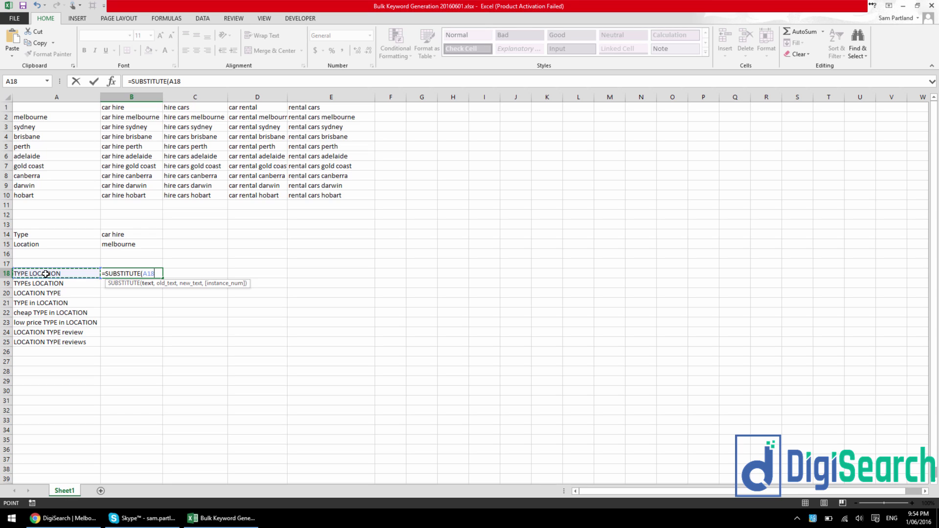
pyautogui.write(',"TYPE')
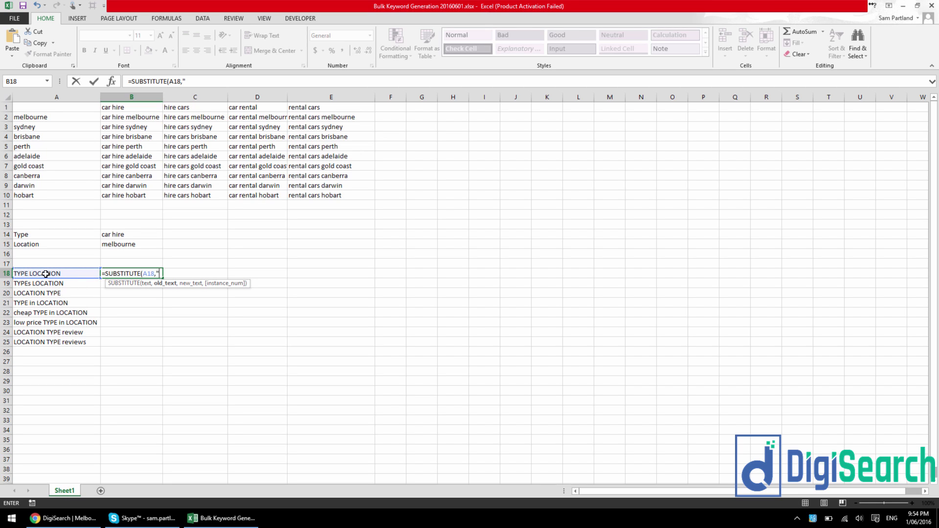
pyautogui.write('"')
pyautogui.write(',')
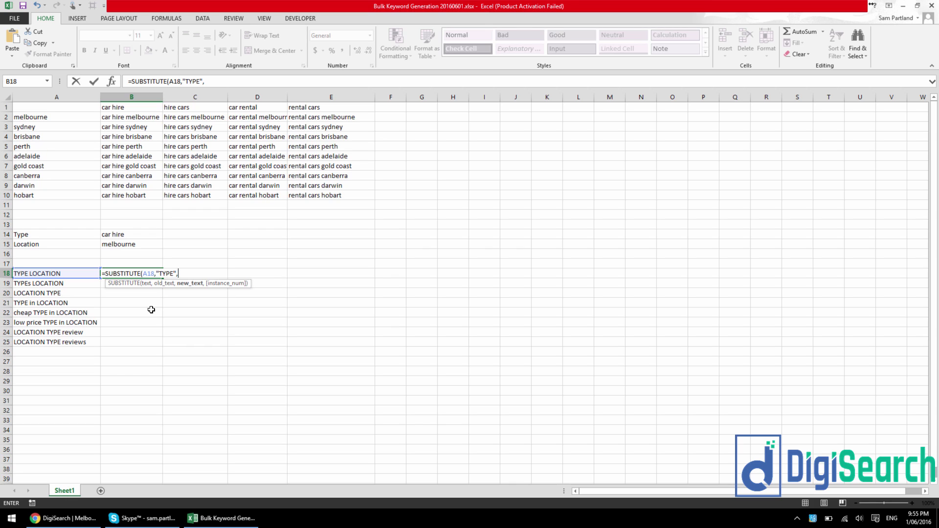
pyautogui.click(134, 234)
pyautogui.press('F4')
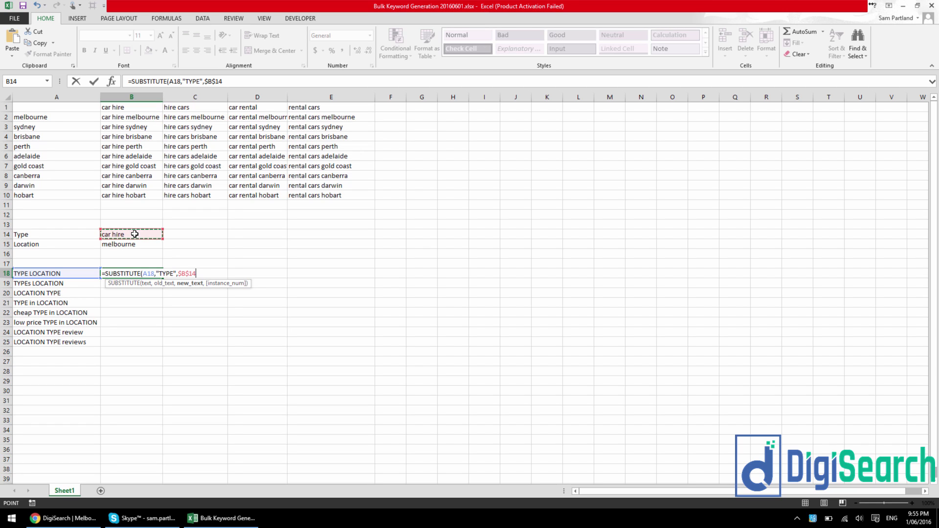
pyautogui.write(')')
pyautogui.press('Return')
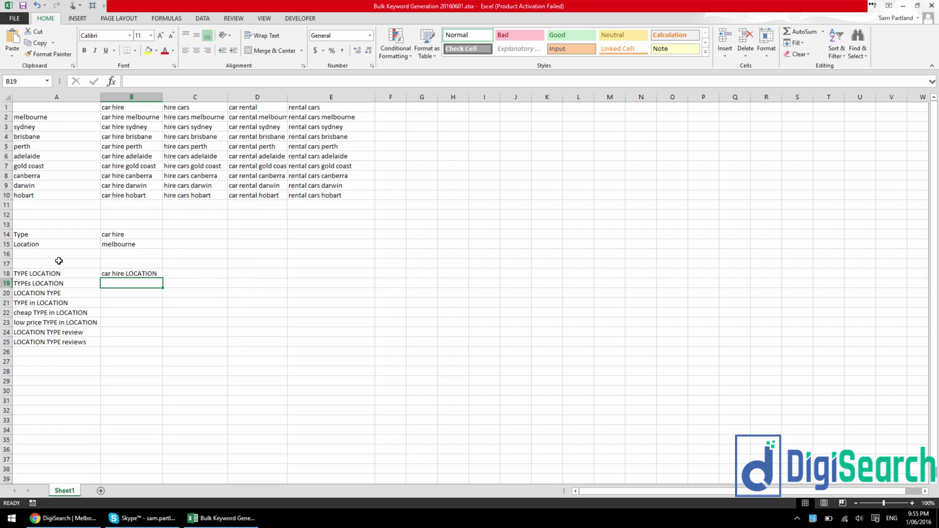
# Step: Wrap B18's formula in a second SUBSTITUTE replacing "LOCATION" with $B$15
pyautogui.click(124, 272)
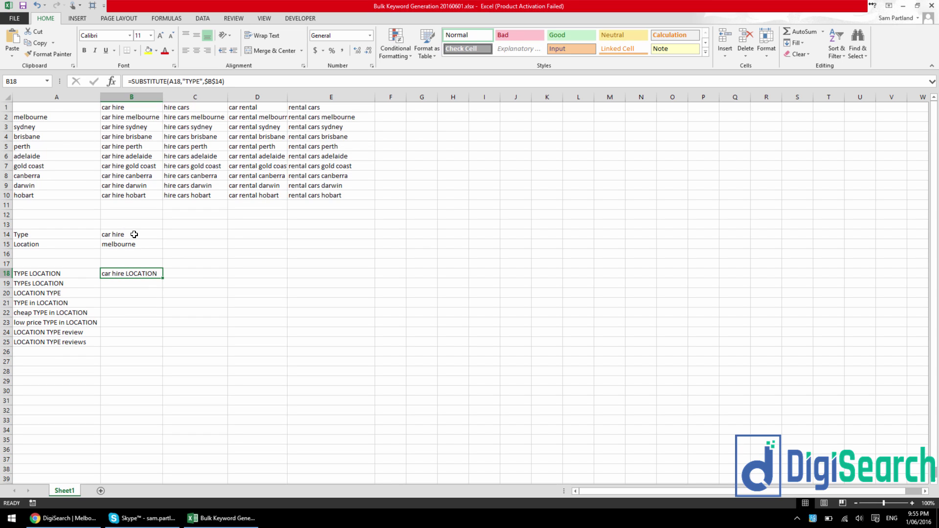
pyautogui.click(131, 82)
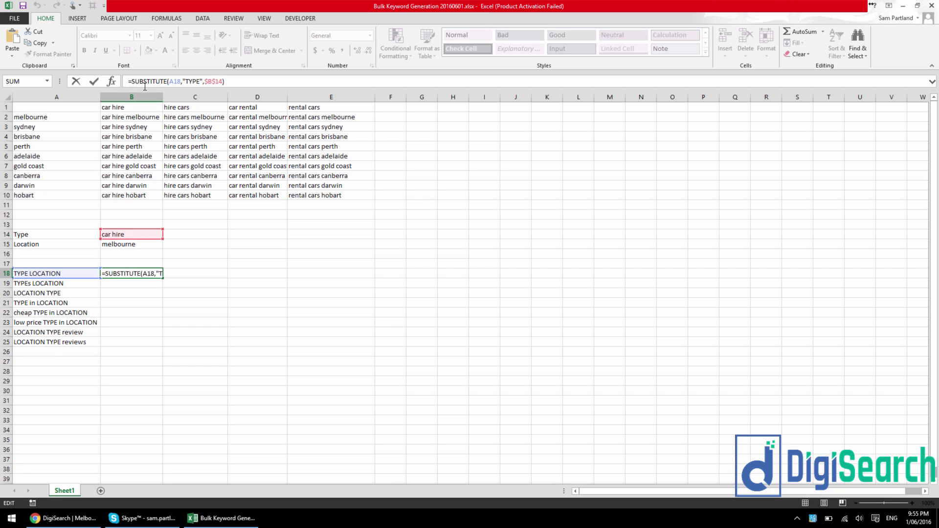
pyautogui.write('sub')
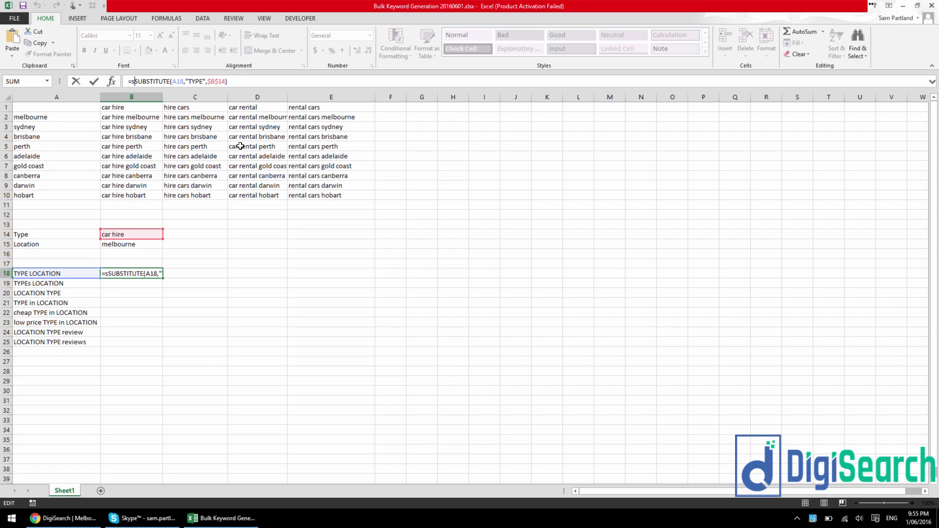
pyautogui.press('Tab')
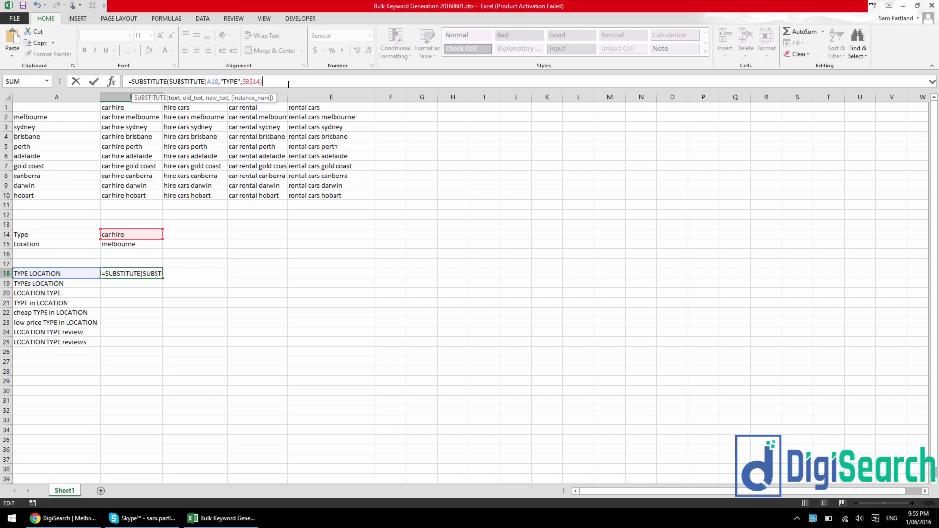
pyautogui.write(',')
pyautogui.write('LOCATION",')
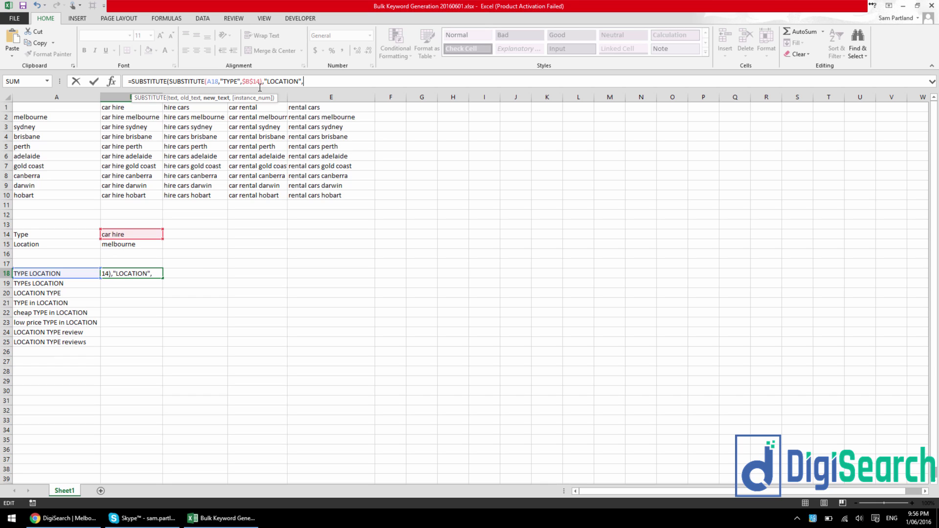
pyautogui.click(116, 242)
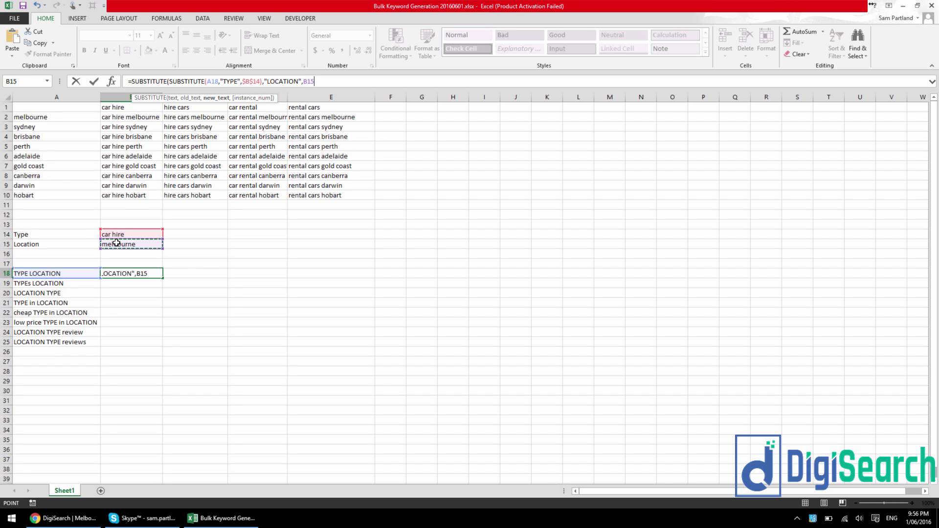
pyautogui.press('F4')
pyautogui.press('Return')
pyautogui.press('Return')
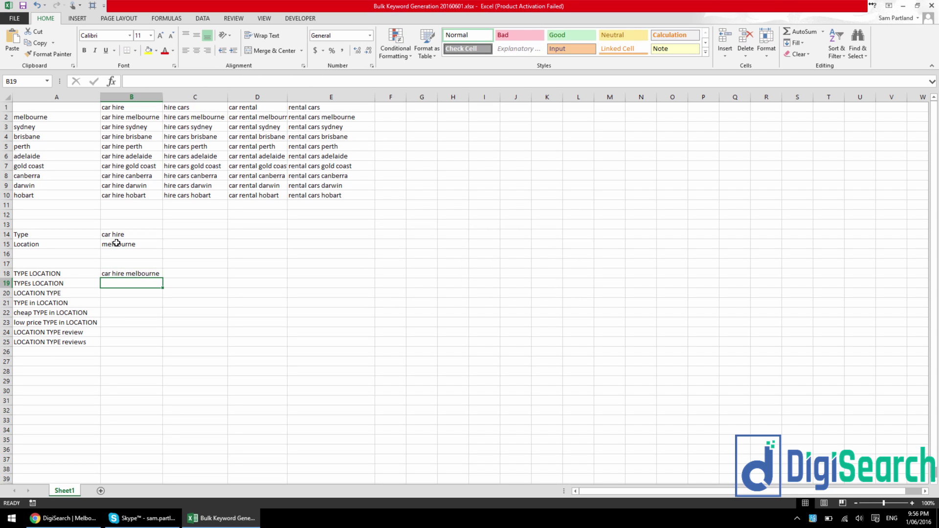
# Step: Fill B18's substitution formula down to B25 and check the copied results
pyautogui.click(130, 272)
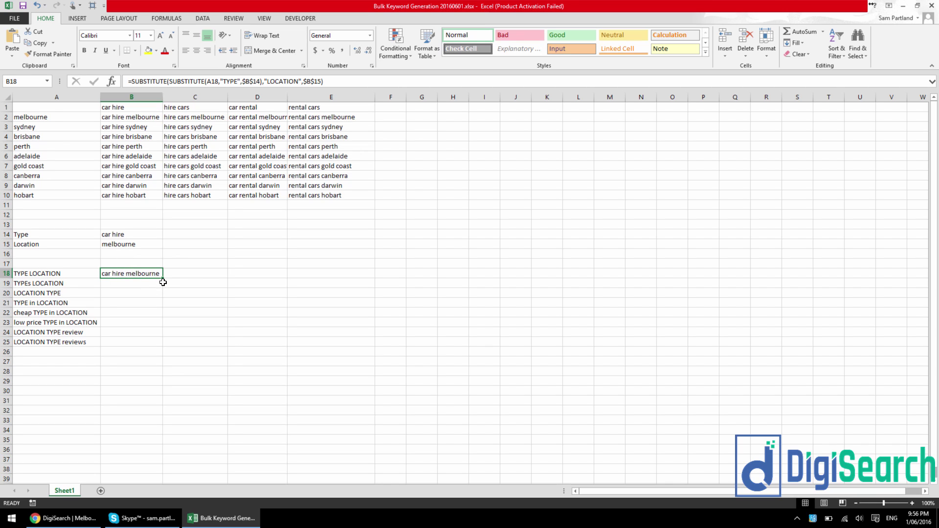
pyautogui.moveTo(162, 278); pyautogui.dragTo(156, 346)
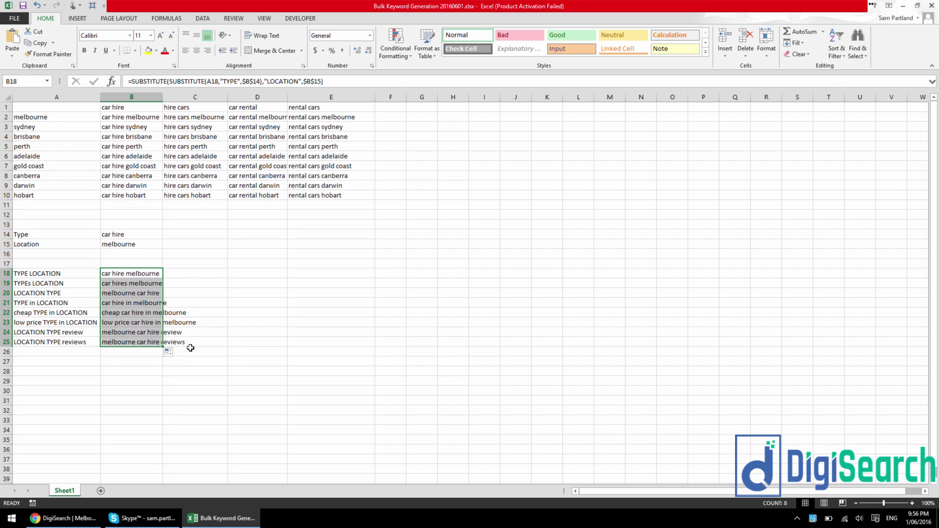
pyautogui.click(145, 273)
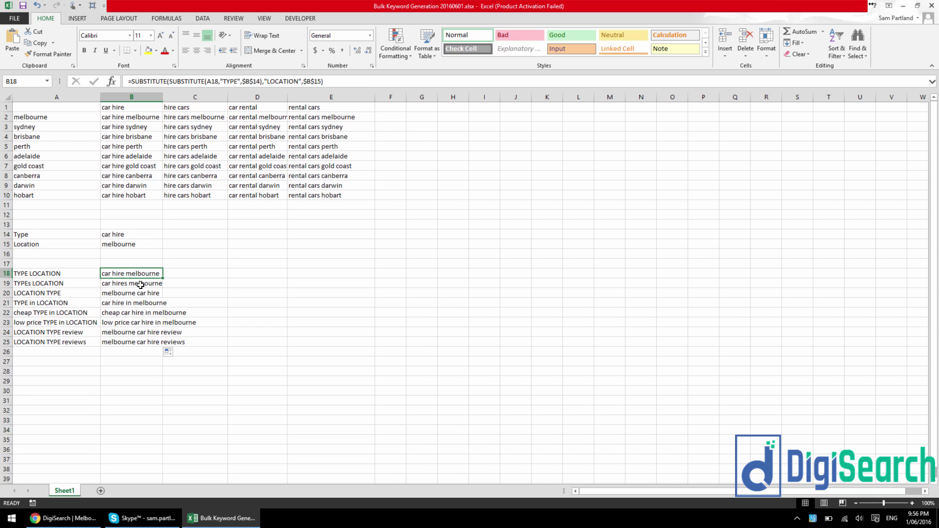
pyautogui.click(141, 285)
pyautogui.click(139, 294)
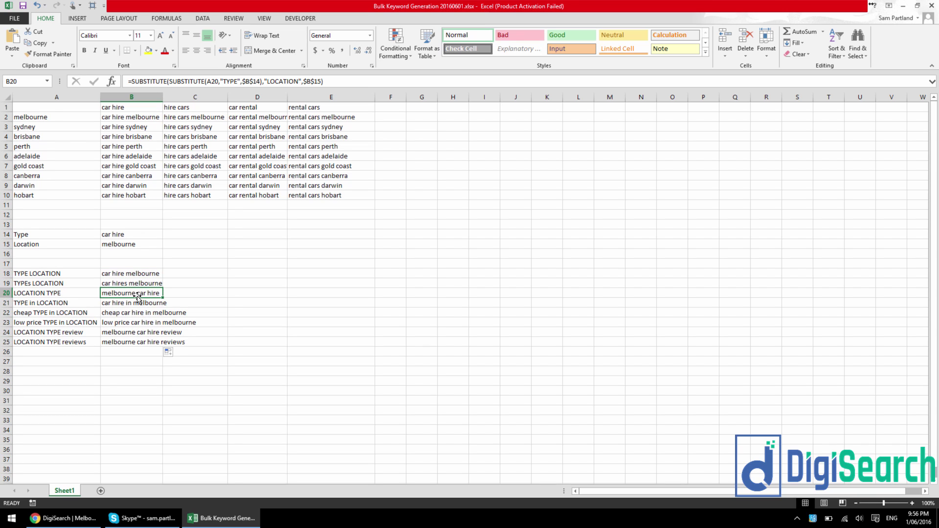
# Step: Change the Location in B15 to sydney, then to brisbane
pyautogui.click(133, 243)
pyautogui.write('sydney')
pyautogui.press('Return')
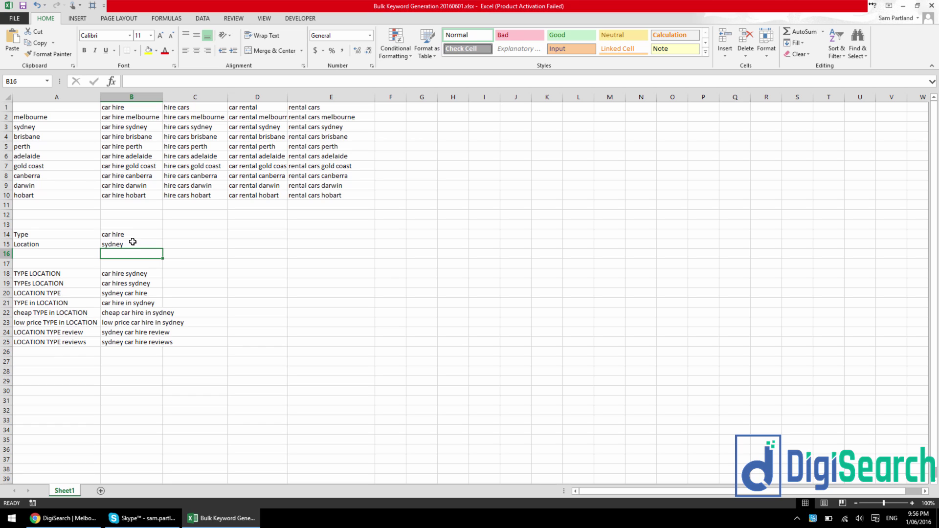
pyautogui.click(125, 244)
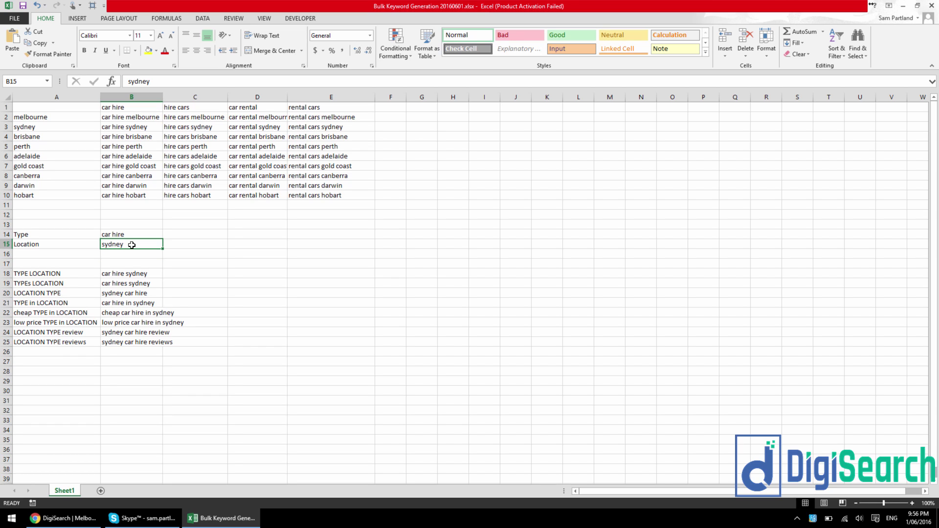
pyautogui.write('brusbane')
pyautogui.press('BackSpace')
pyautogui.press('BackSpace')
pyautogui.press('BackSpace')
pyautogui.press('BackSpace')
pyautogui.press('BackSpace')
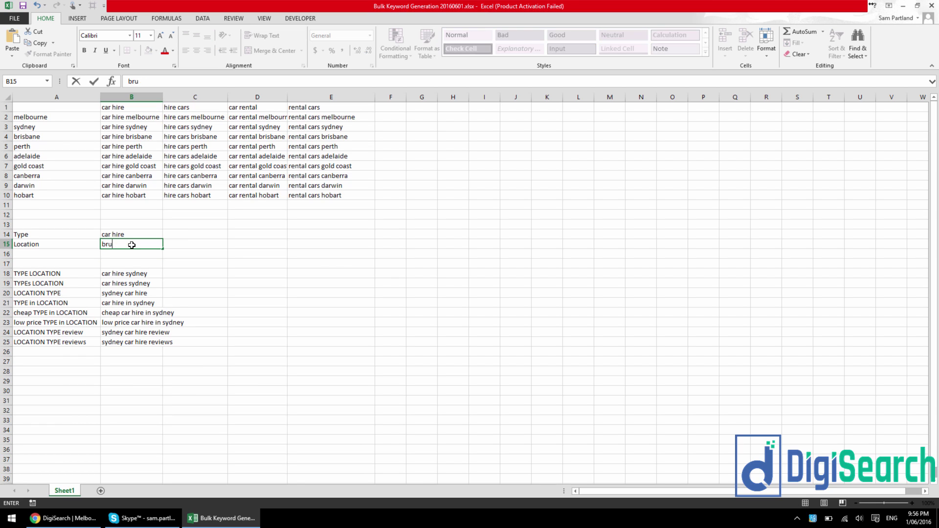
pyautogui.write('isbane')
pyautogui.press('Return')
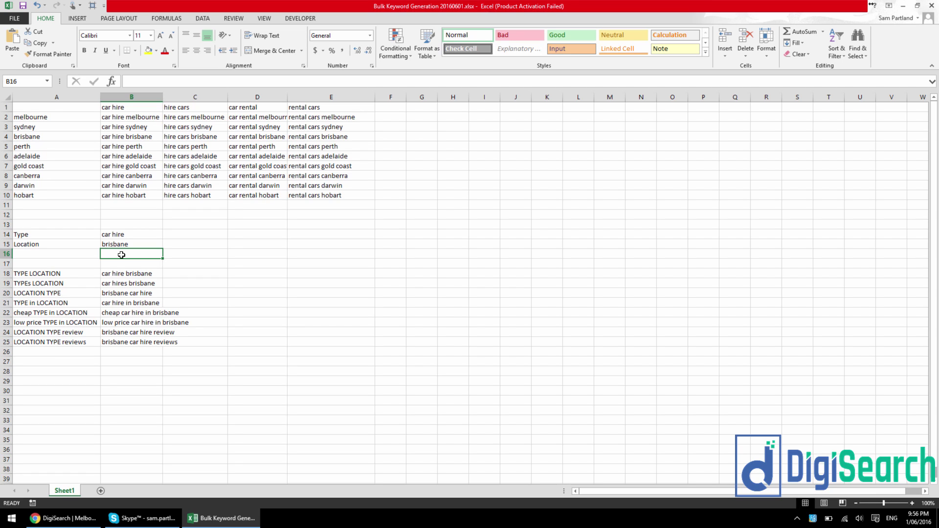
# Step: Add a 'keyword' label in A16 with the value cheap in B16
pyautogui.click(55, 251)
pyautogui.write('keyword')
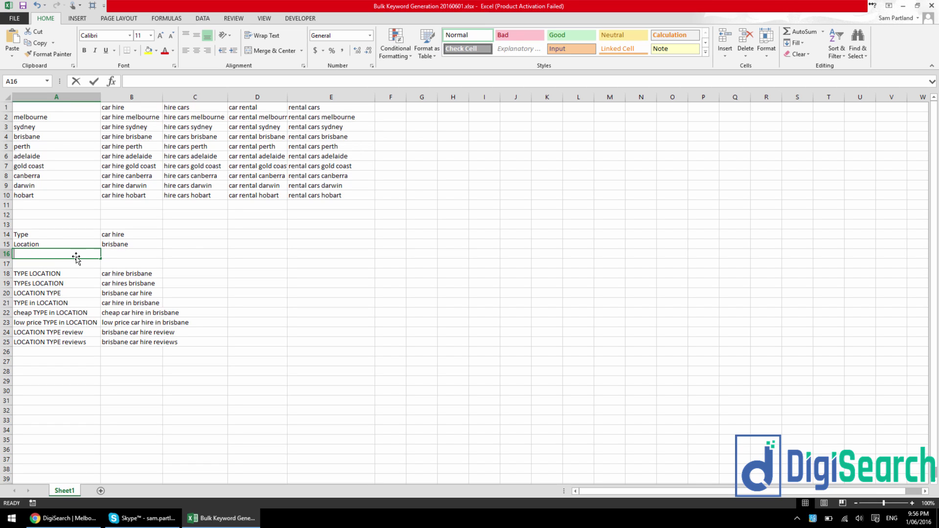
pyautogui.press('Tab')
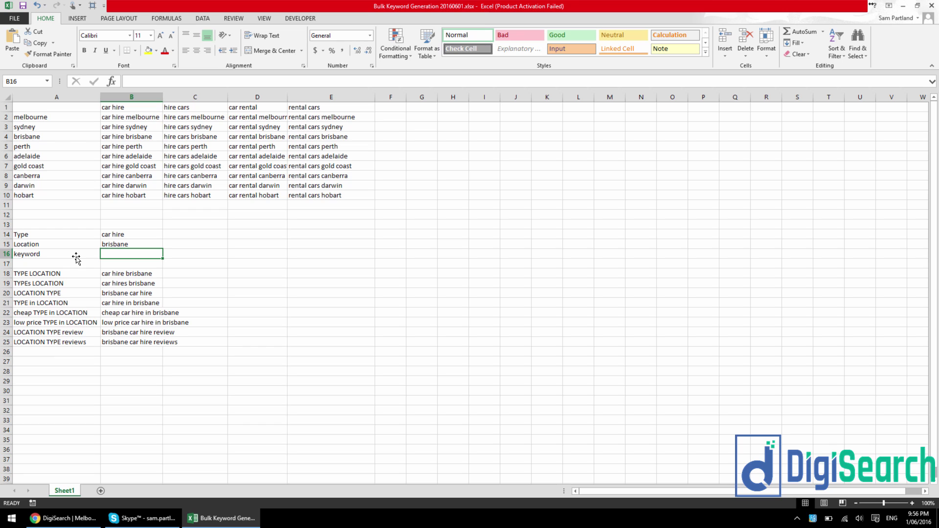
pyautogui.write('cheap')
pyautogui.press('Return')
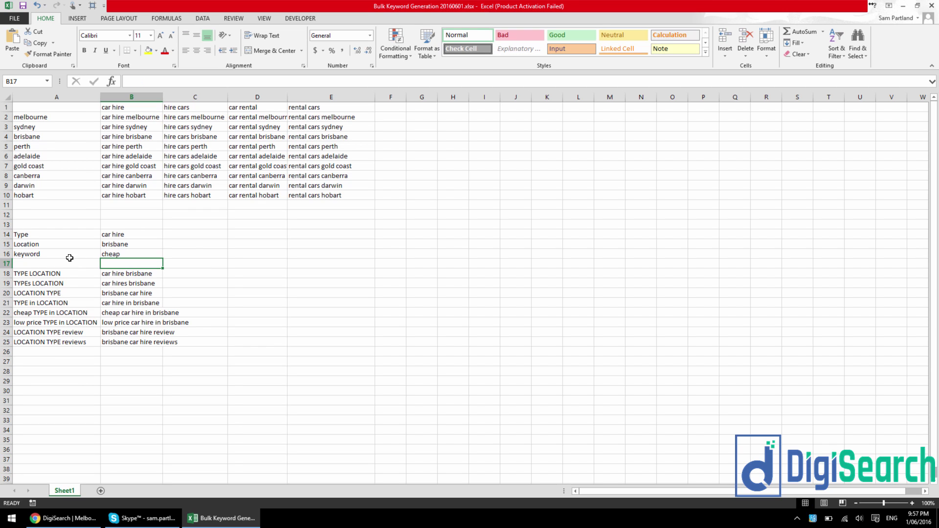
# Step: Change the A22 template from cheap TYPE in LOCATION to KEYWORD TYPE in LOCATION
pyautogui.click(25, 311)
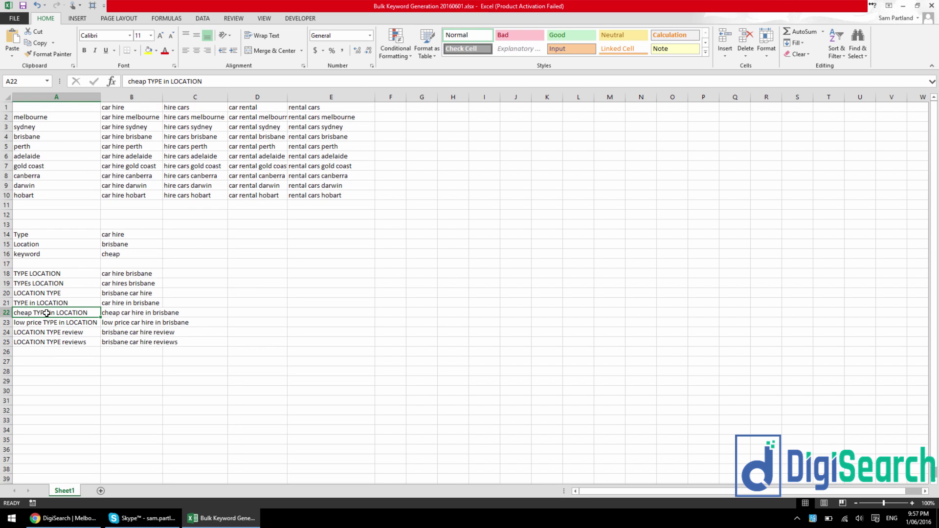
pyautogui.click(136, 82)
pyautogui.doubleClick(136, 82)
pyautogui.write('KEYWORD')
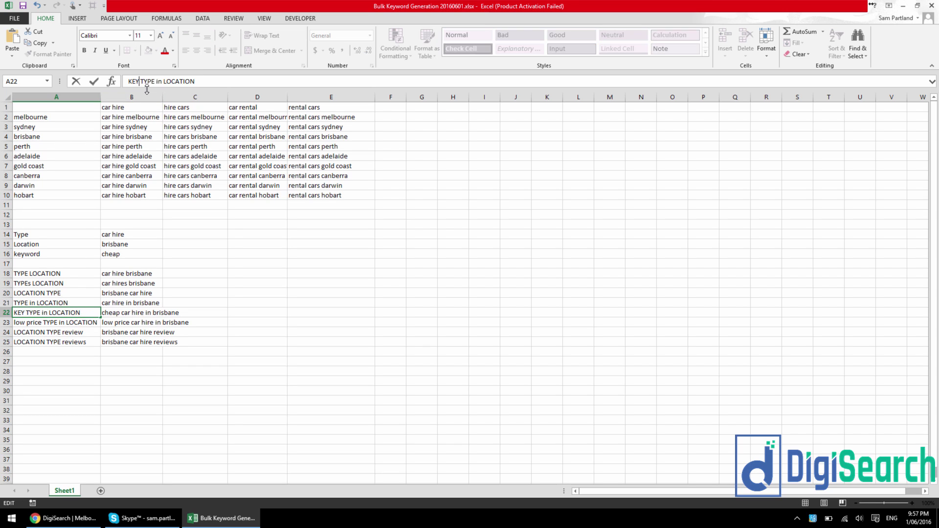
pyautogui.press('Return')
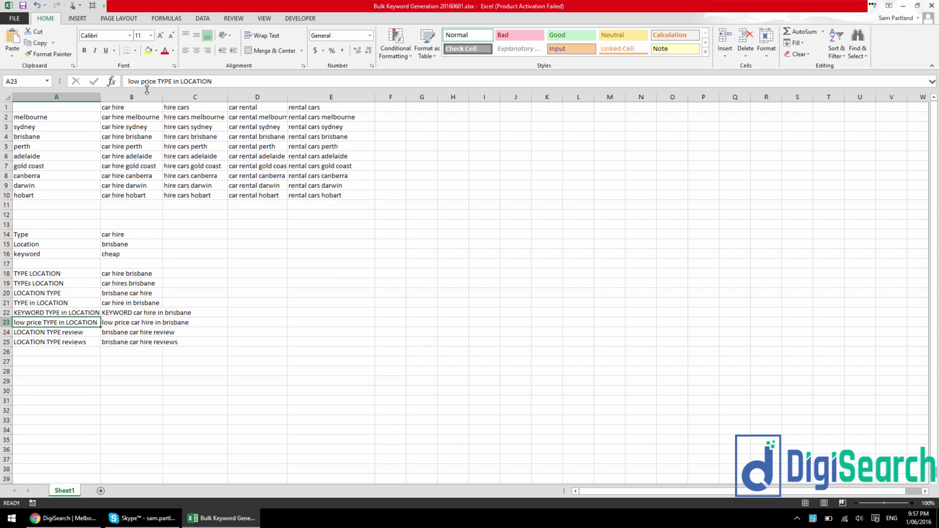
# Step: Wrap B22's formula in SUBSTITUTE(A22,"KEYWORD",$B$16), accepting Excel's suggested correction
pyautogui.click(119, 312)
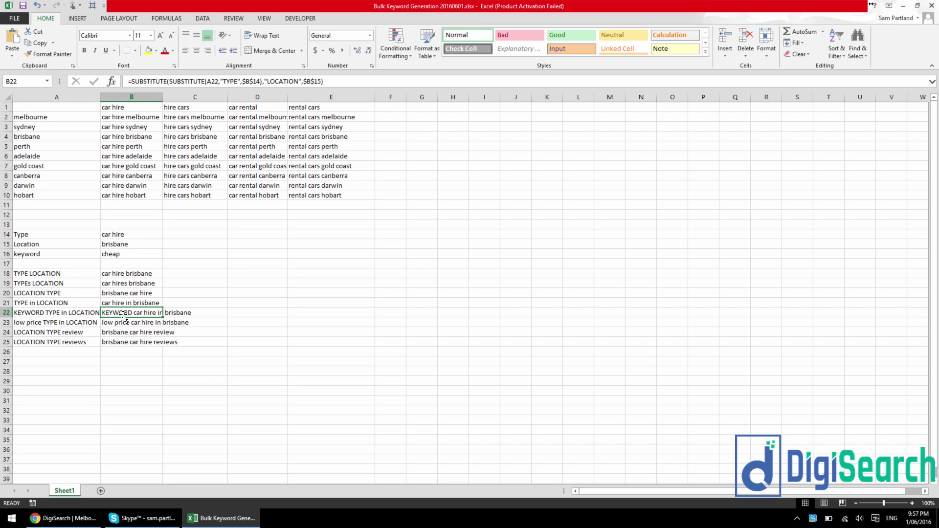
pyautogui.click(131, 81)
pyautogui.write('SUBSTITUTE(A22')
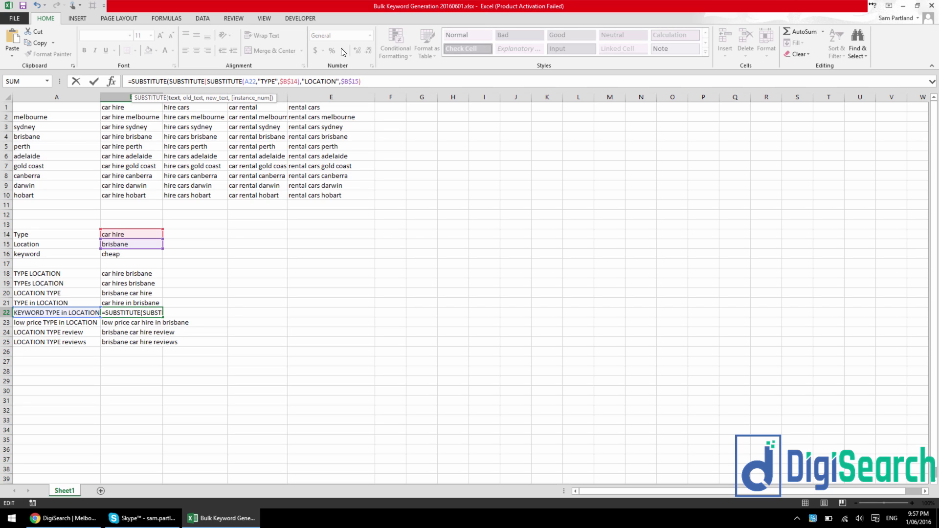
pyautogui.write(',')
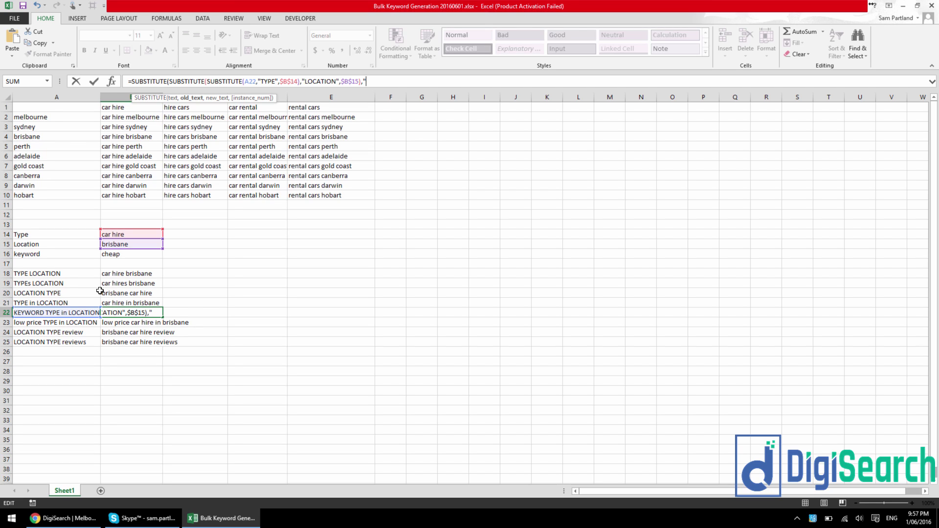
pyautogui.write('"KEYWORD",')
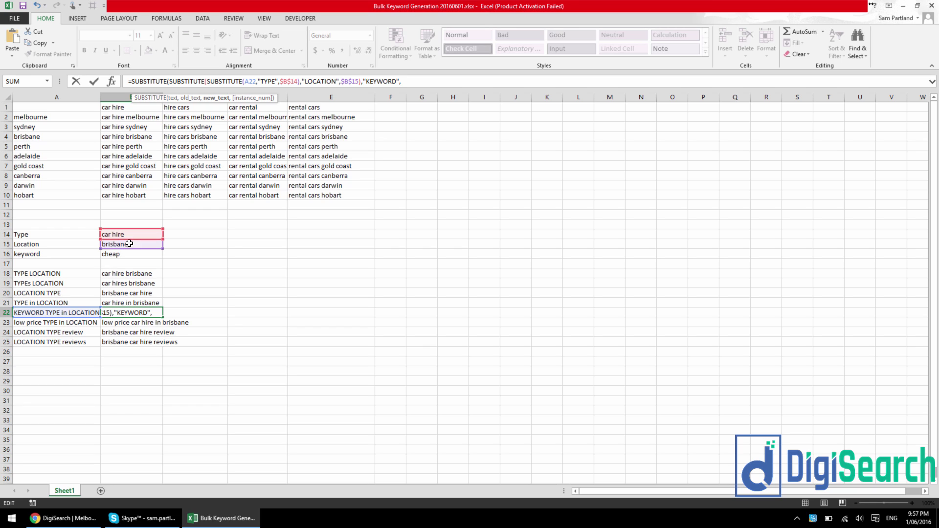
pyautogui.click(147, 253)
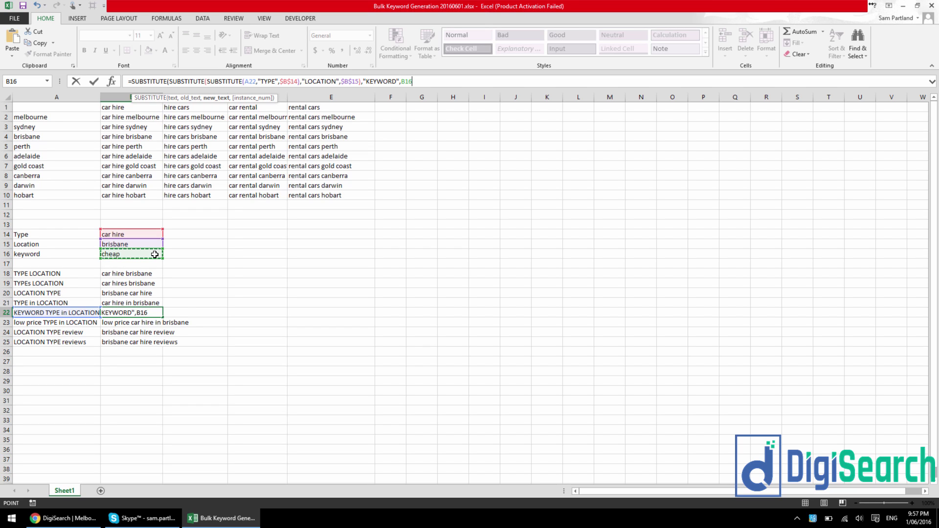
pyautogui.press('F4')
pyautogui.press('Return')
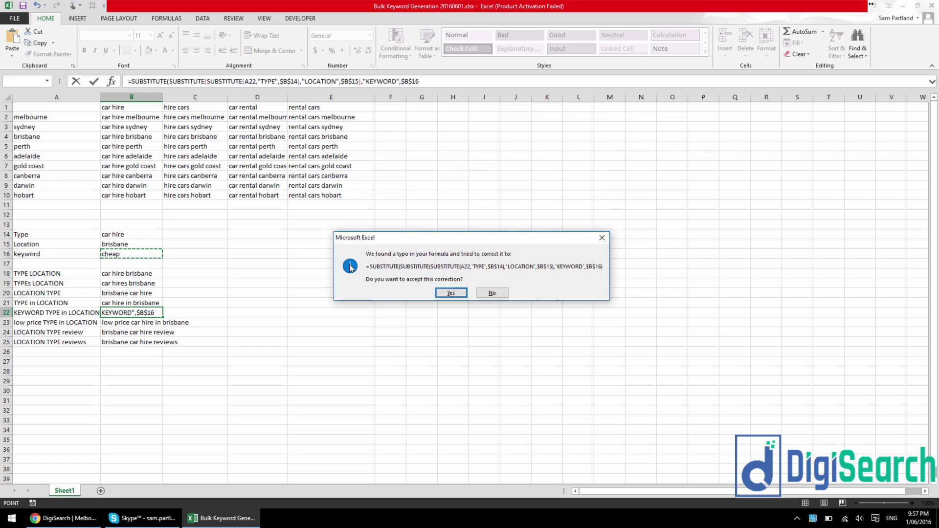
pyautogui.press('Return')
pyautogui.click(116, 312)
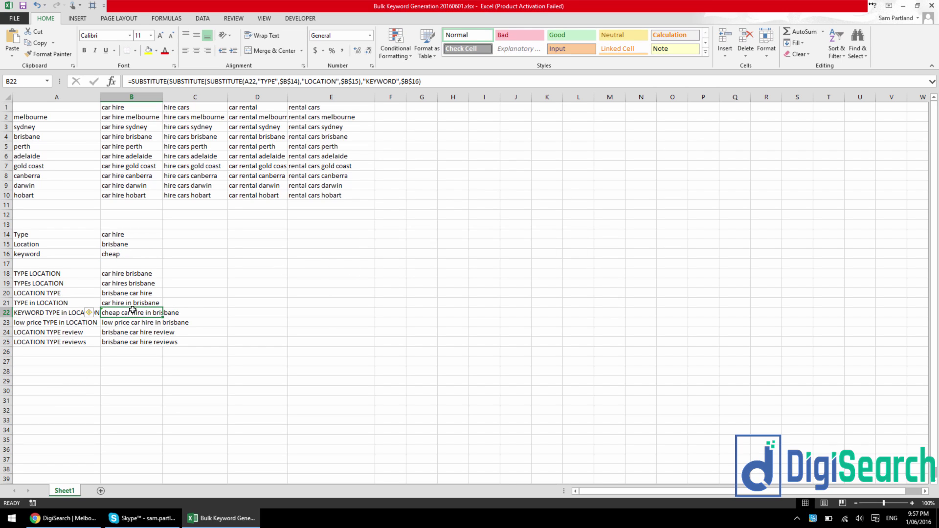
# Step: Test the keyword cell B16 with 'low priced', then restore it to cheap
pyautogui.click(118, 252)
pyautogui.write('low priced')
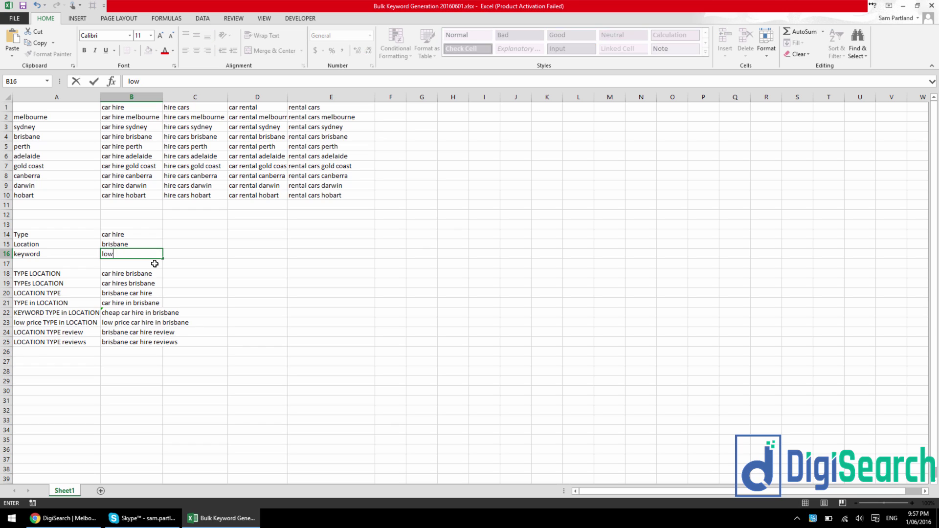
pyautogui.press('Return')
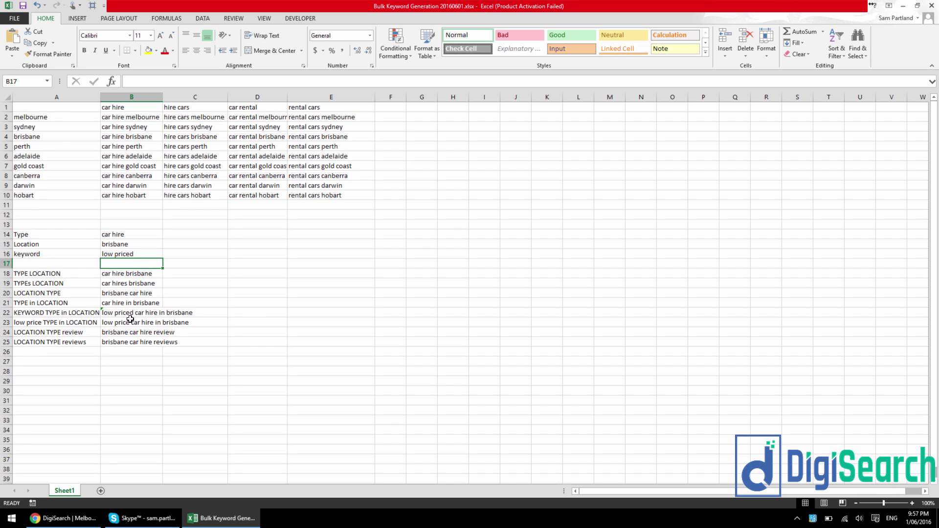
pyautogui.click(122, 252)
pyautogui.write('chea')
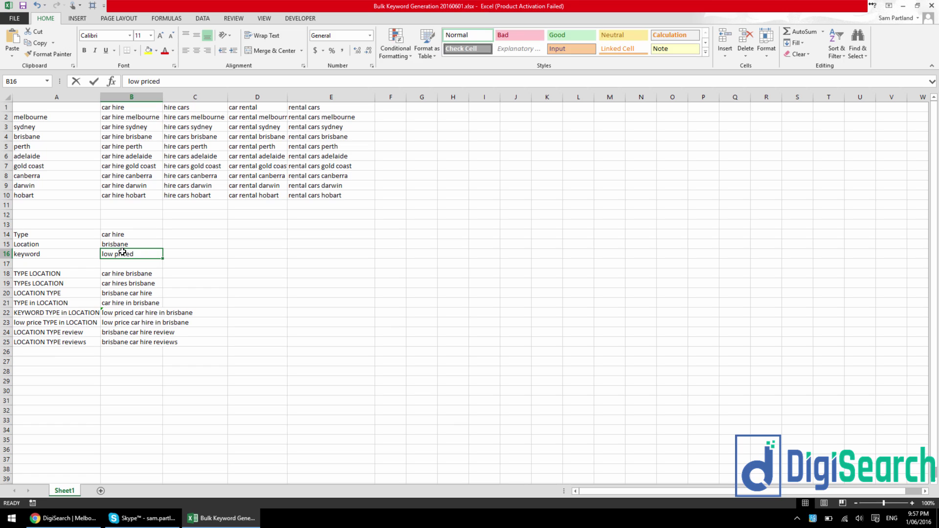
pyautogui.write('p')
pyautogui.press('Return')
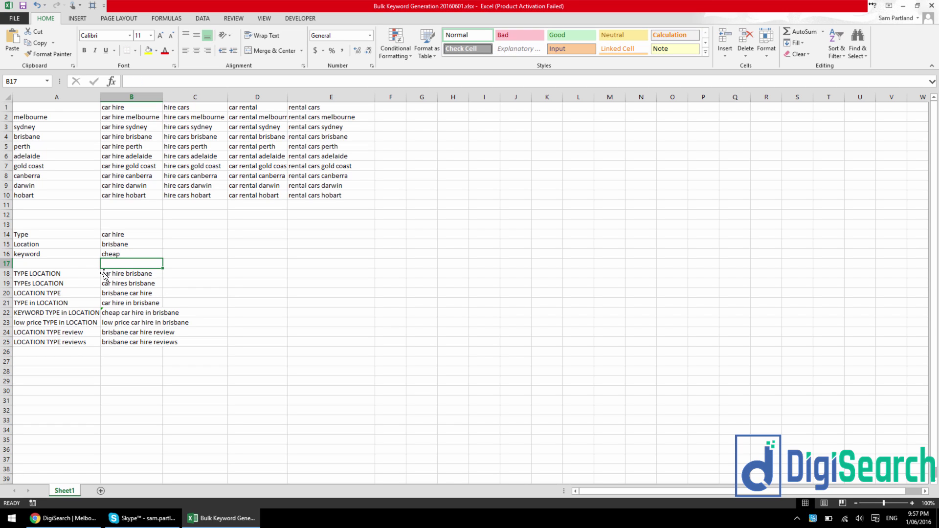
pyautogui.click(79, 271)
pyautogui.click(105, 274)
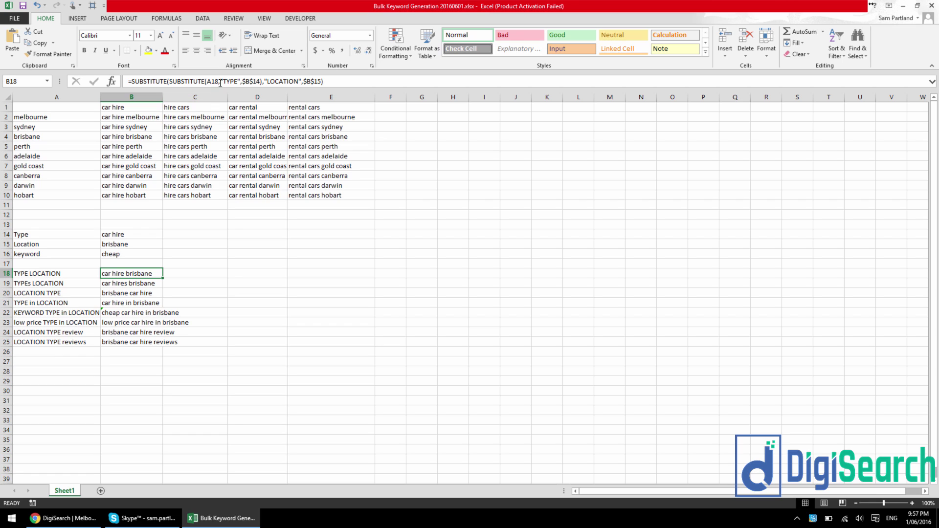
# Step: Relabel A14:A16 in capitals as TYPE, LOCATION and KEYWORD
pyautogui.click(42, 234)
pyautogui.write('TYPE')
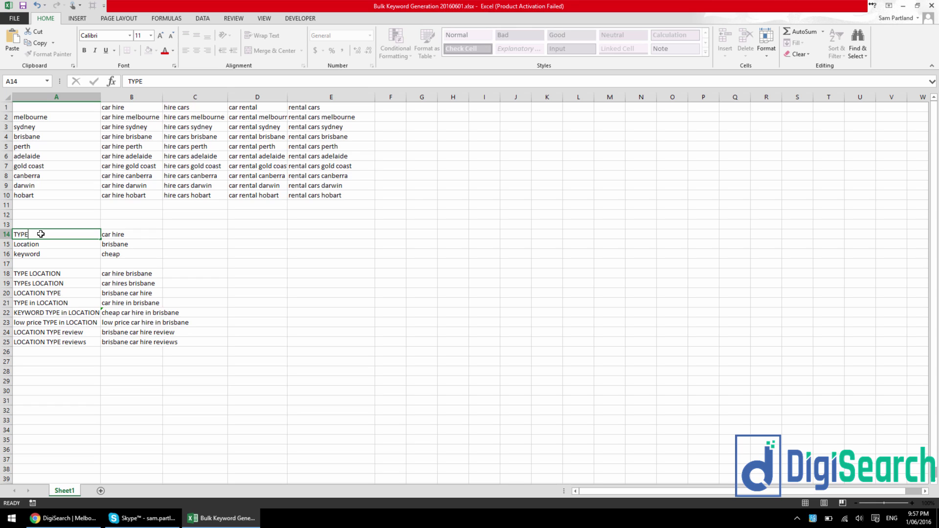
pyautogui.press('Return')
pyautogui.write('LOCATION')
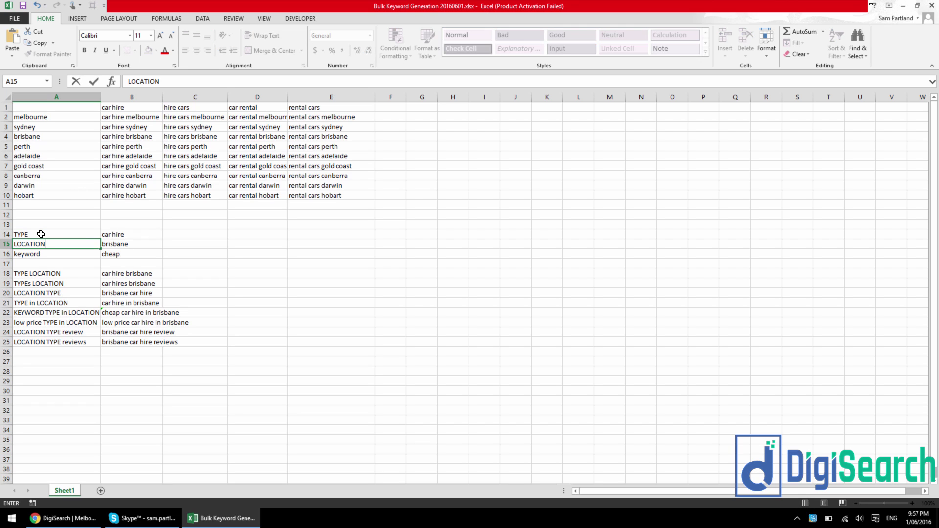
pyautogui.press('Return')
pyautogui.write('KEYWORDS')
pyautogui.press('Return')
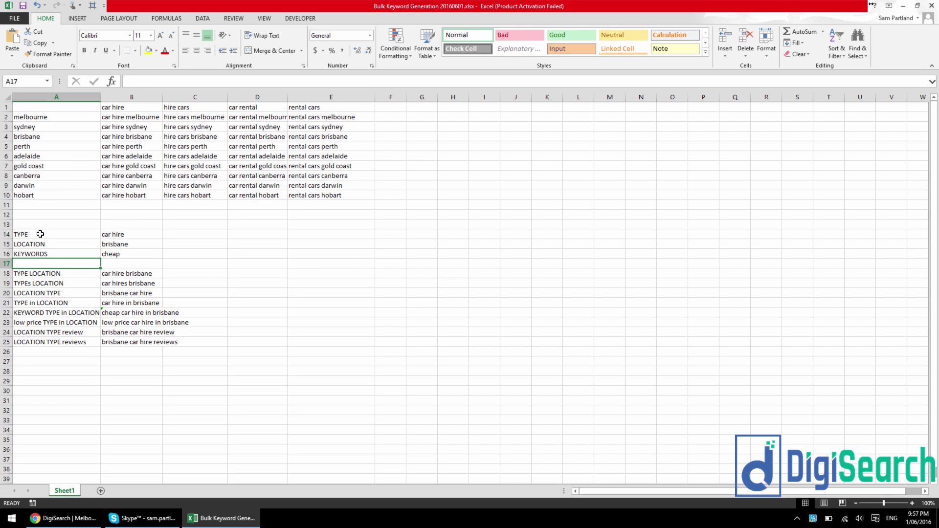
pyautogui.doubleClick(58, 255)
pyautogui.press('BackSpace')
pyautogui.press('Return')
# Step: Replace the quoted "TYPE" in B18's SUBSTITUTE formula with the absolute reference $A$14
pyautogui.click(114, 273)
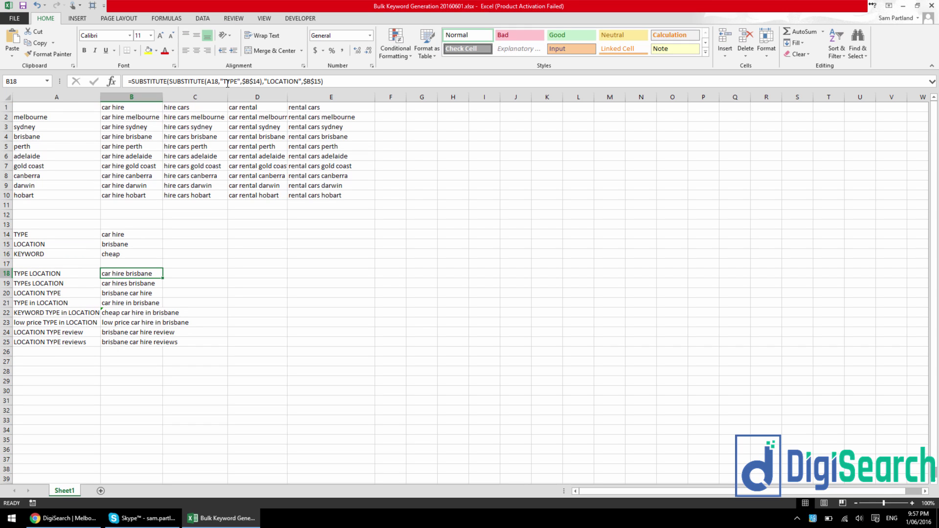
pyautogui.moveTo(220, 82); pyautogui.dragTo(240, 81)
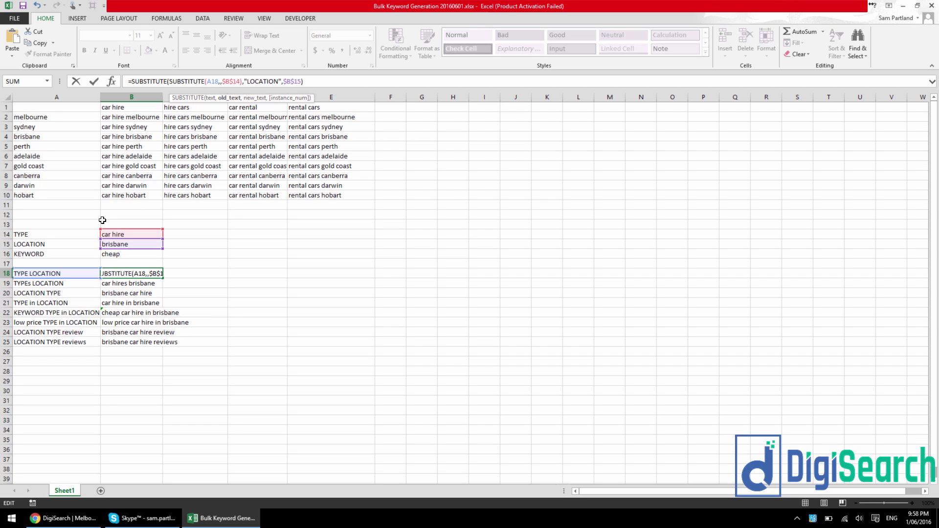
pyautogui.click(84, 234)
pyautogui.press('F4')
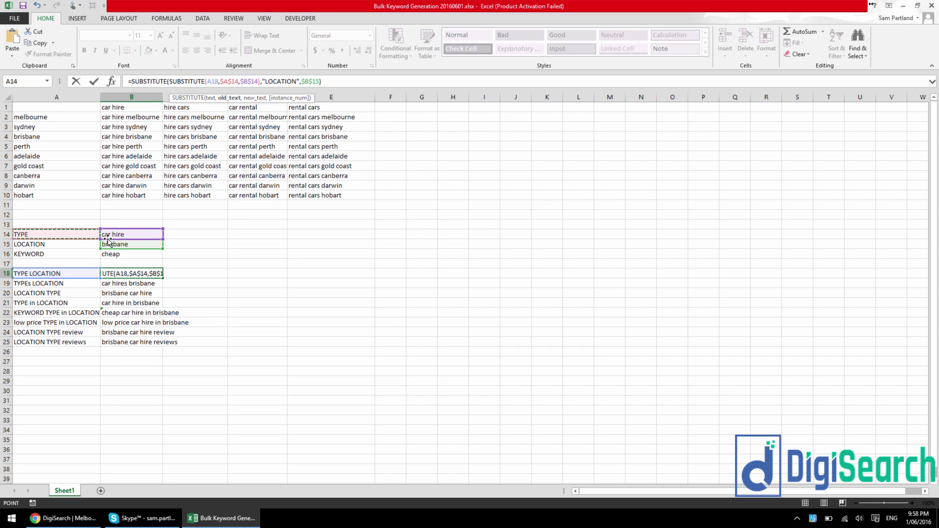
pyautogui.press('Return')
pyautogui.click(115, 273)
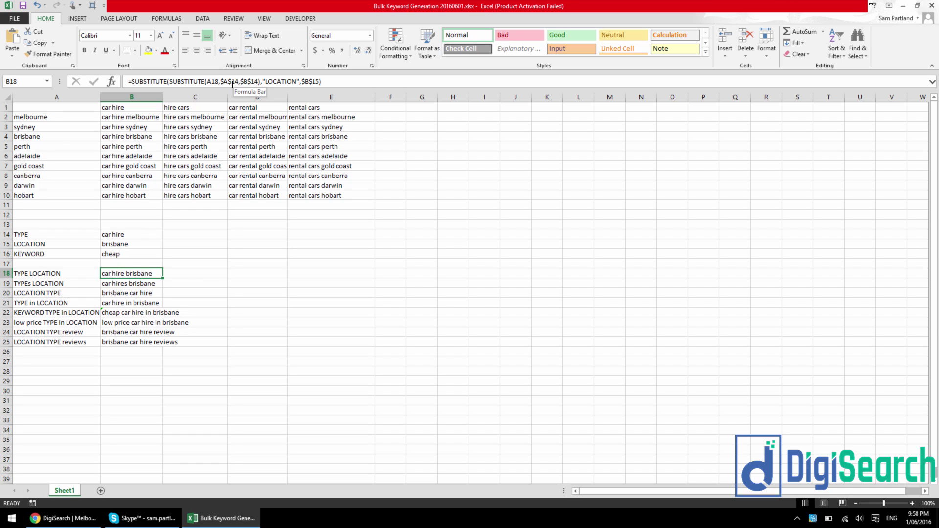
# Step: Rename the A14 label and A18's template placeholder to substitute, giving substitute LOCATION
pyautogui.click(30, 234)
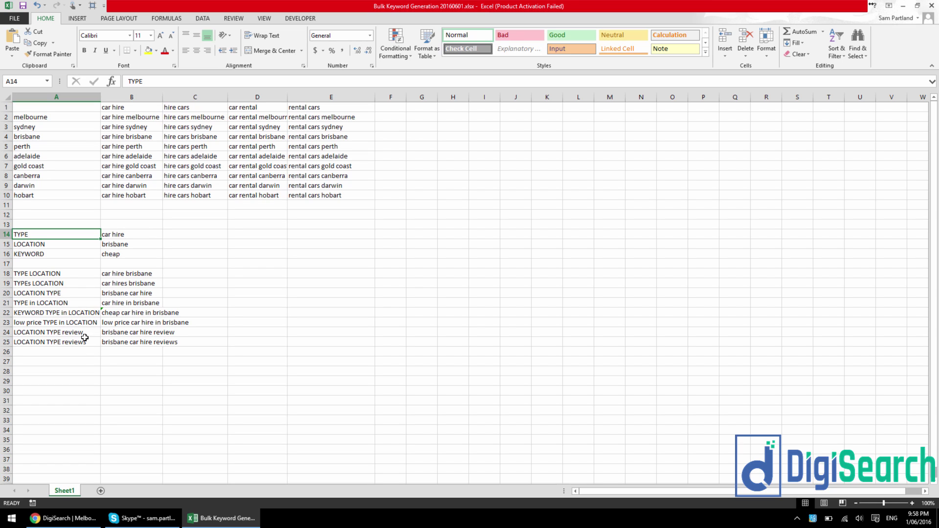
pyautogui.press('BackSpace')
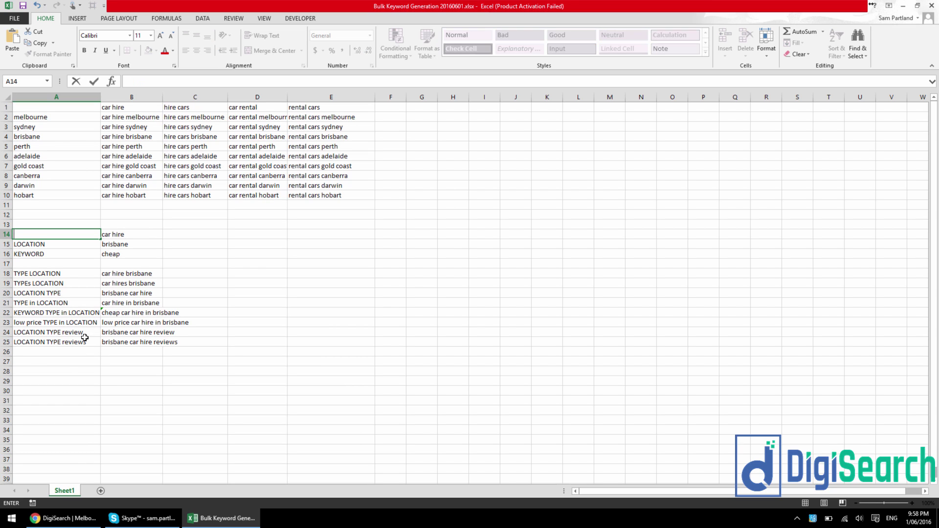
pyautogui.write('substitute')
pyautogui.press('Return')
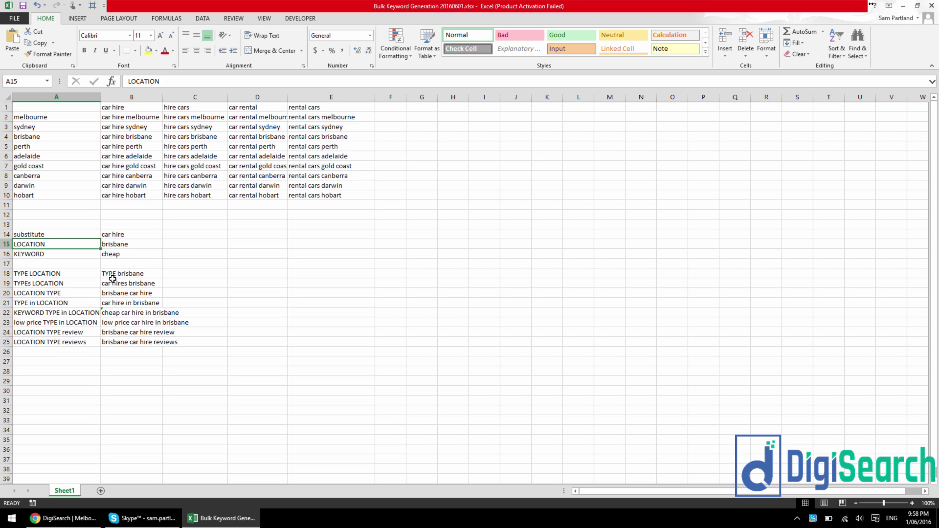
pyautogui.click(30, 274)
pyautogui.doubleClick(24, 272)
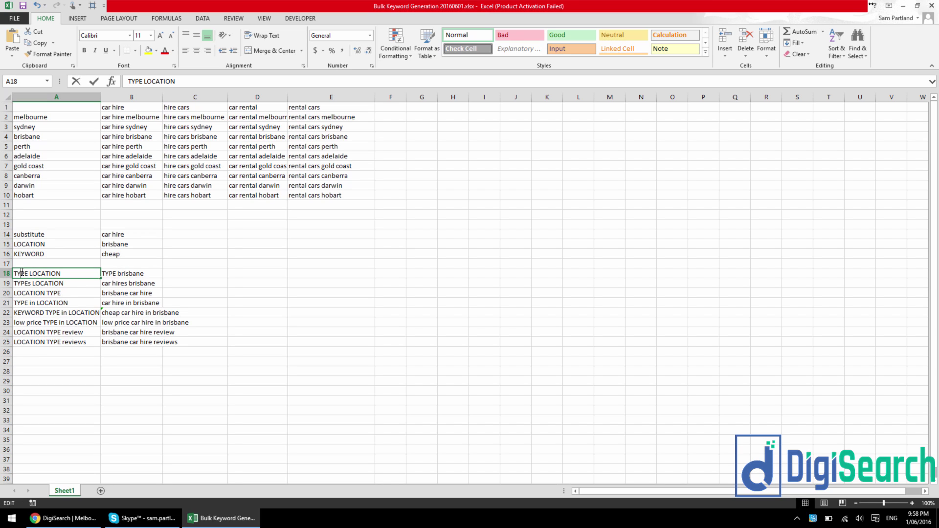
pyautogui.doubleClick(24, 272)
pyautogui.write('subst')
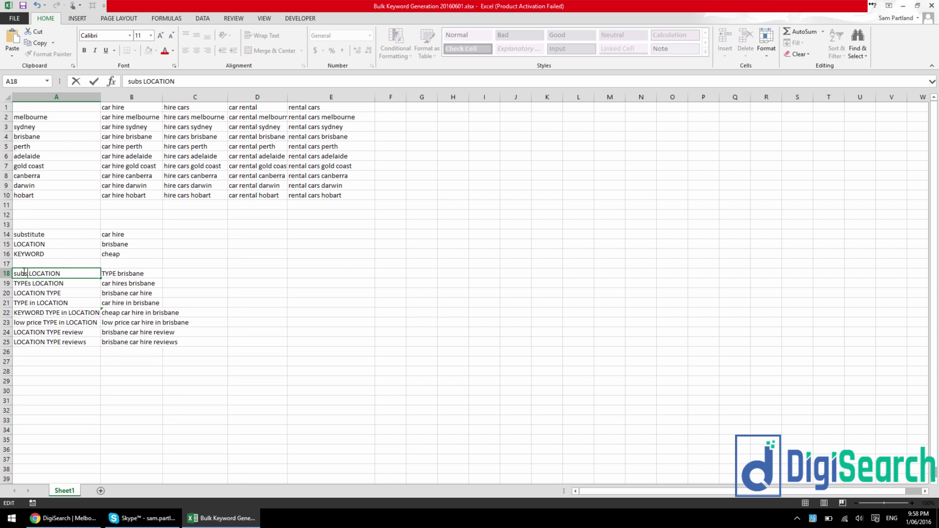
pyautogui.write('itute')
pyautogui.press('Return')
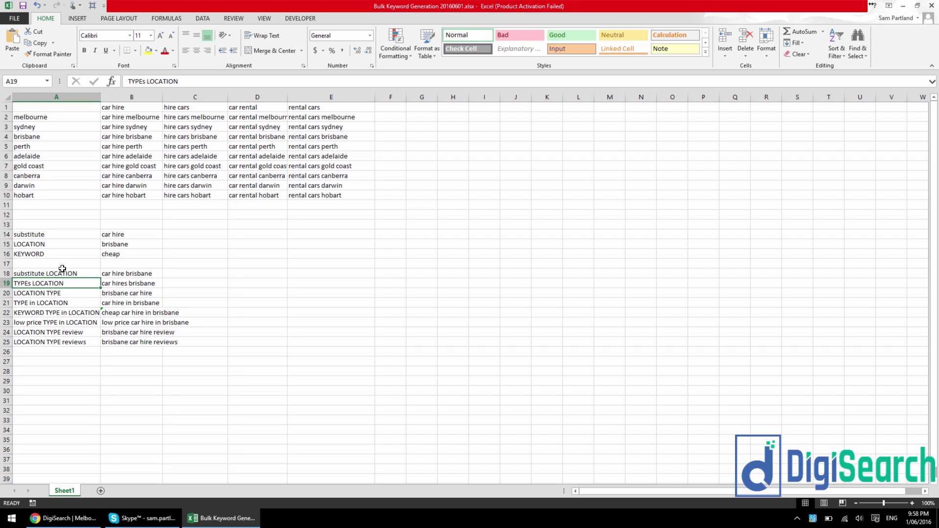
pyautogui.click(79, 108)
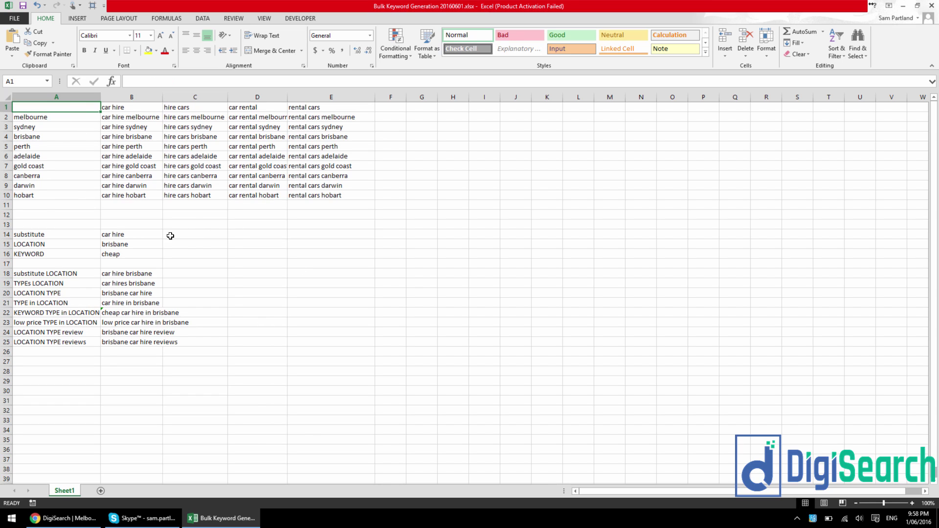